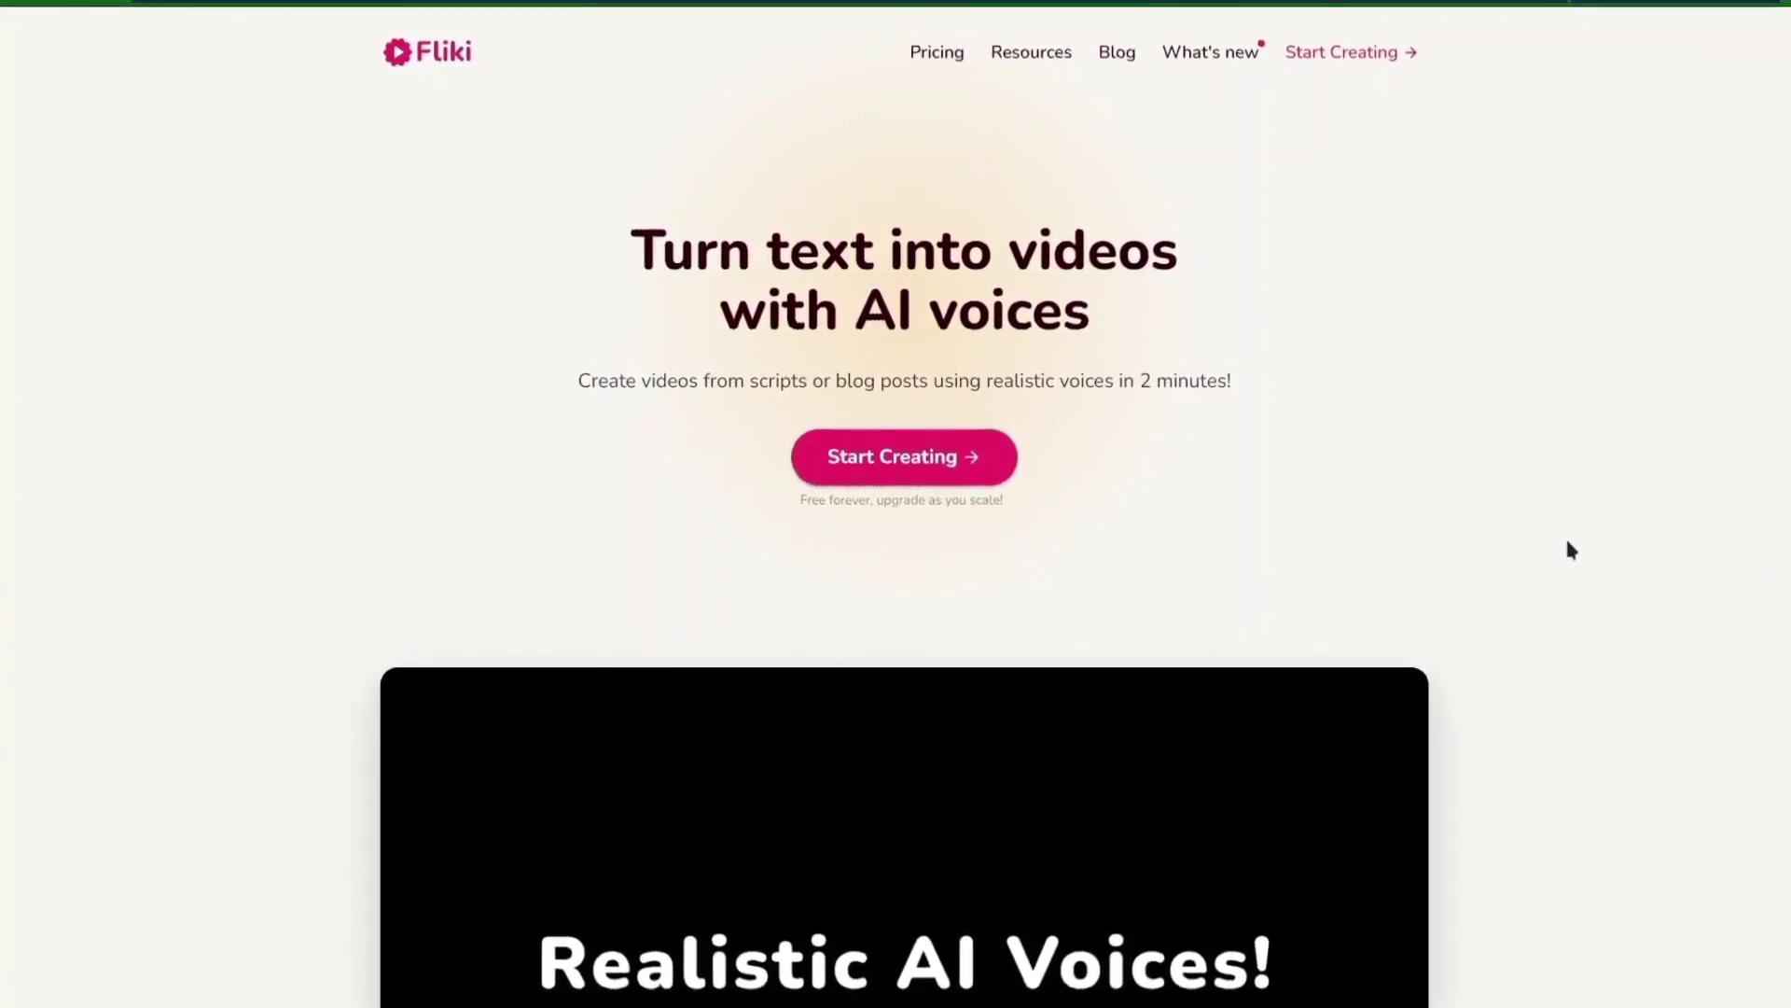
Step: Look through the Fliki home page's sections on blog-to-video conversion, text-to-speech voices and the stock media library
scroll(1568, 543, down, 5)
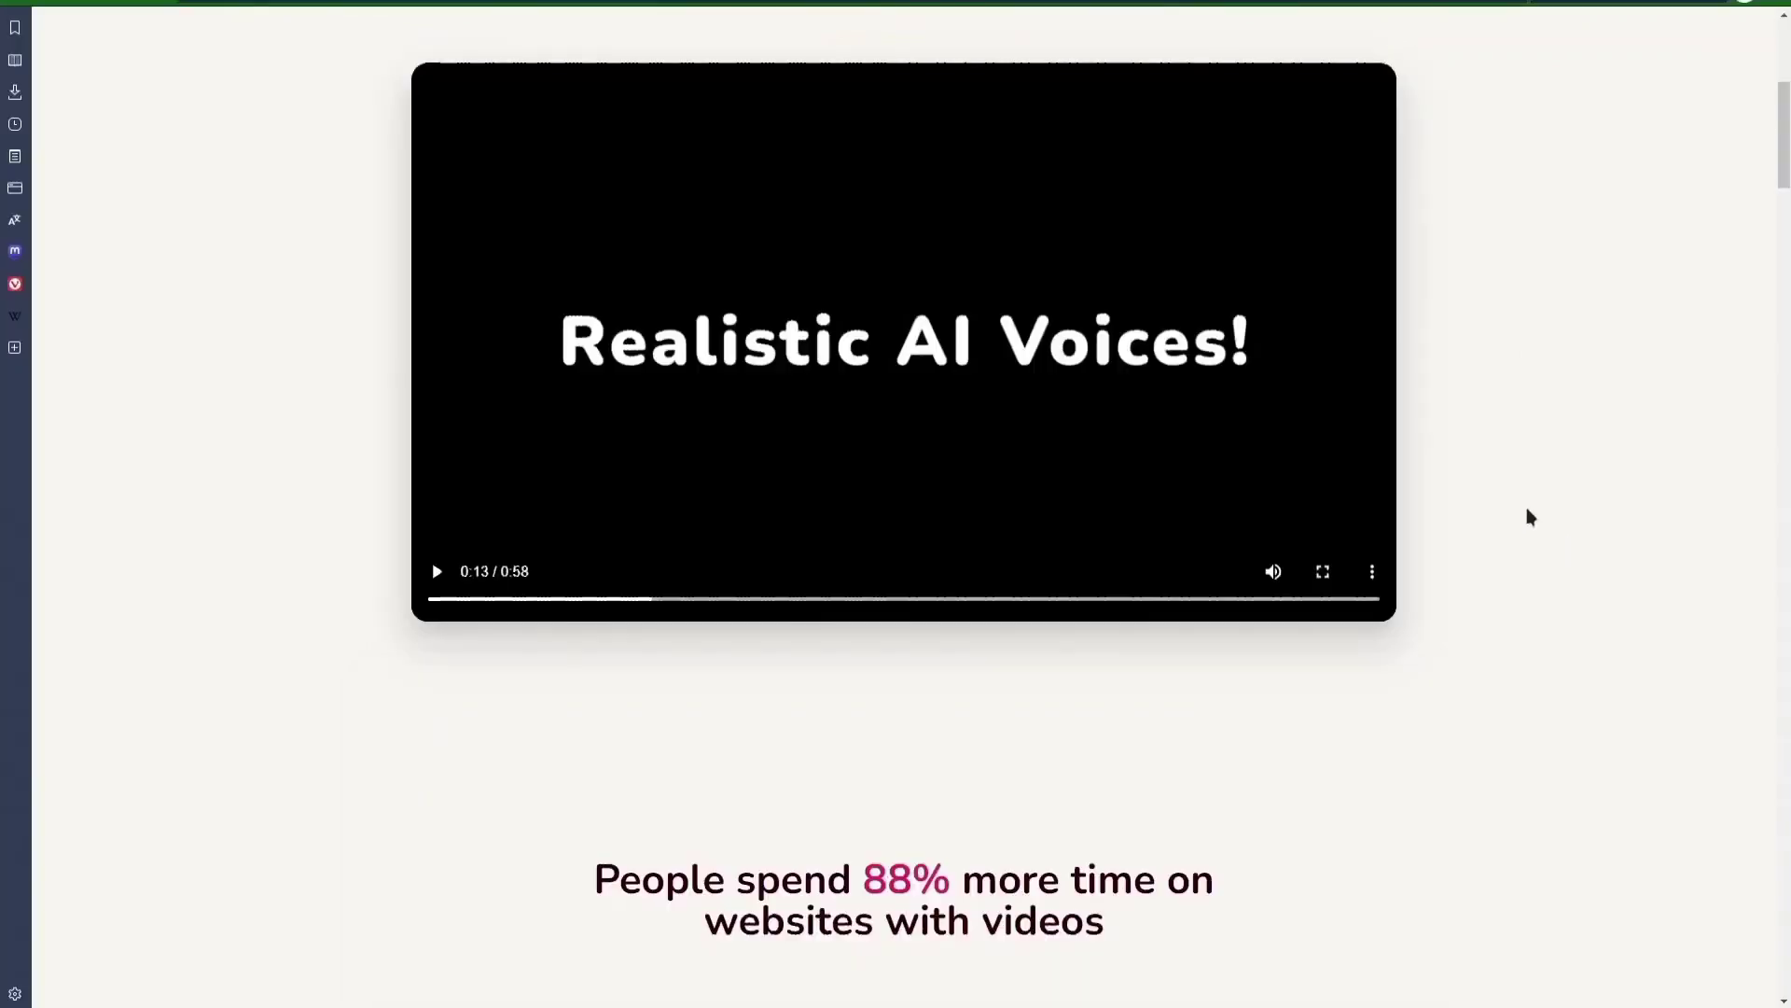
scroll(1531, 517, down, 3)
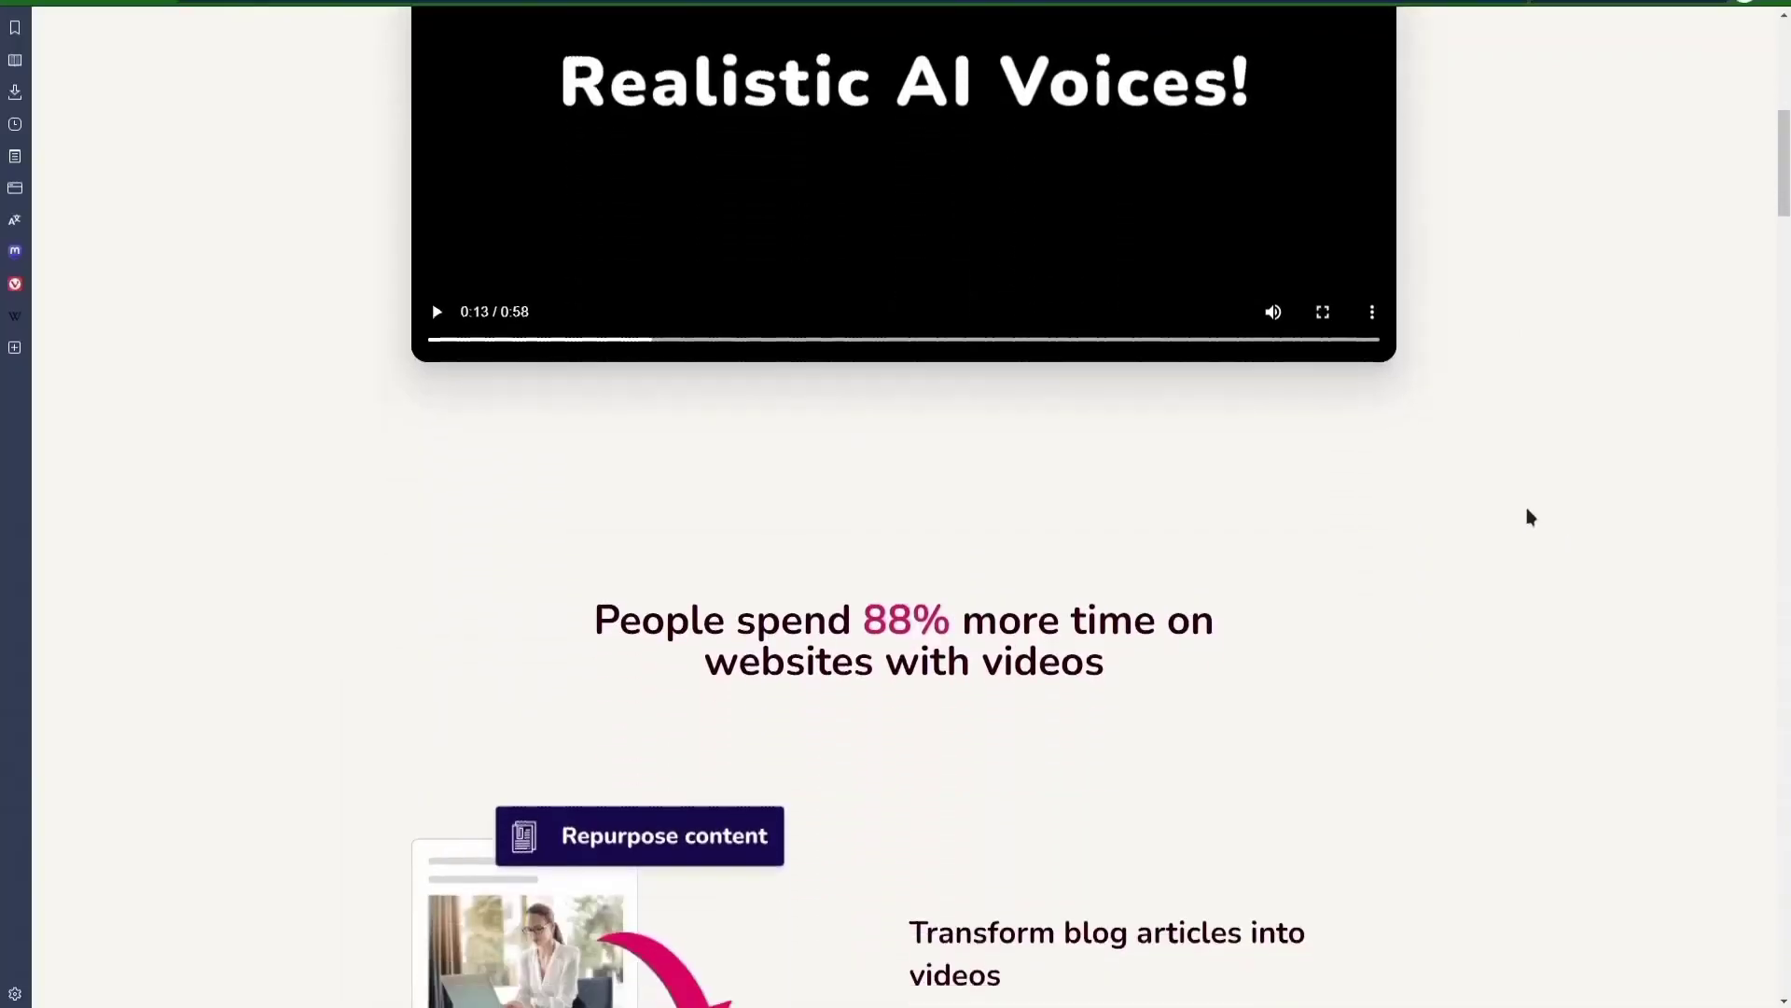
scroll(1531, 517, down, 3)
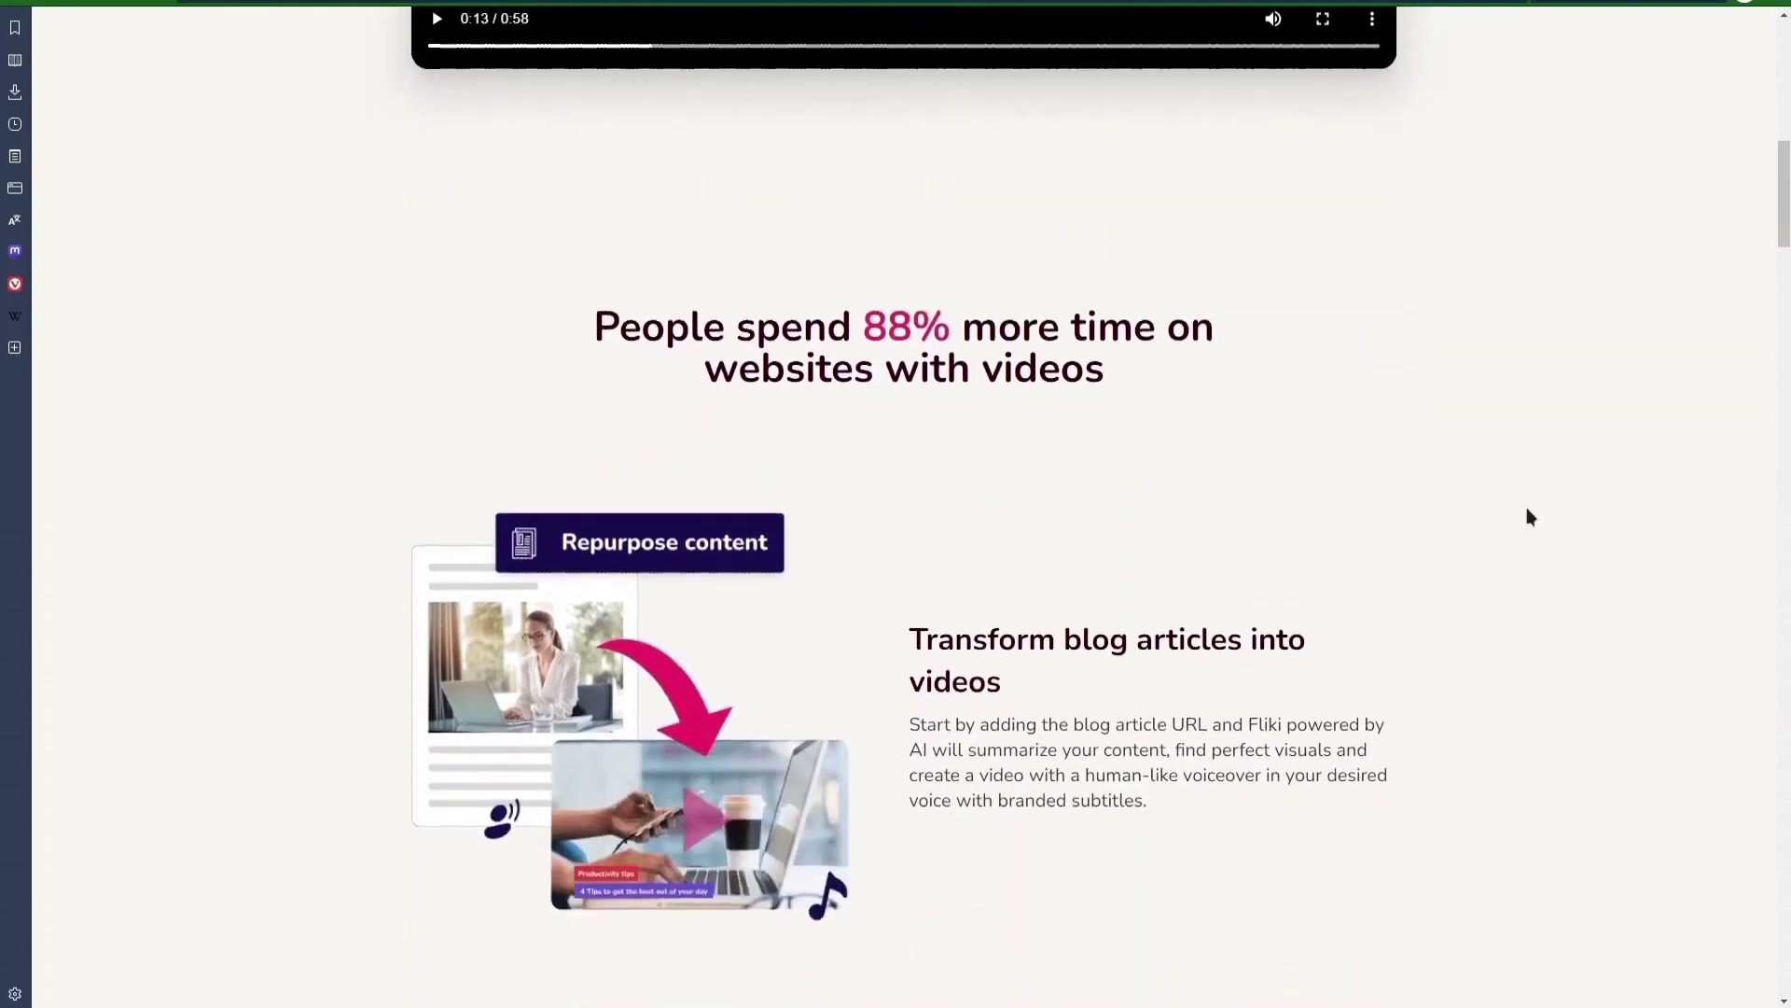
scroll(1531, 517, down, 4)
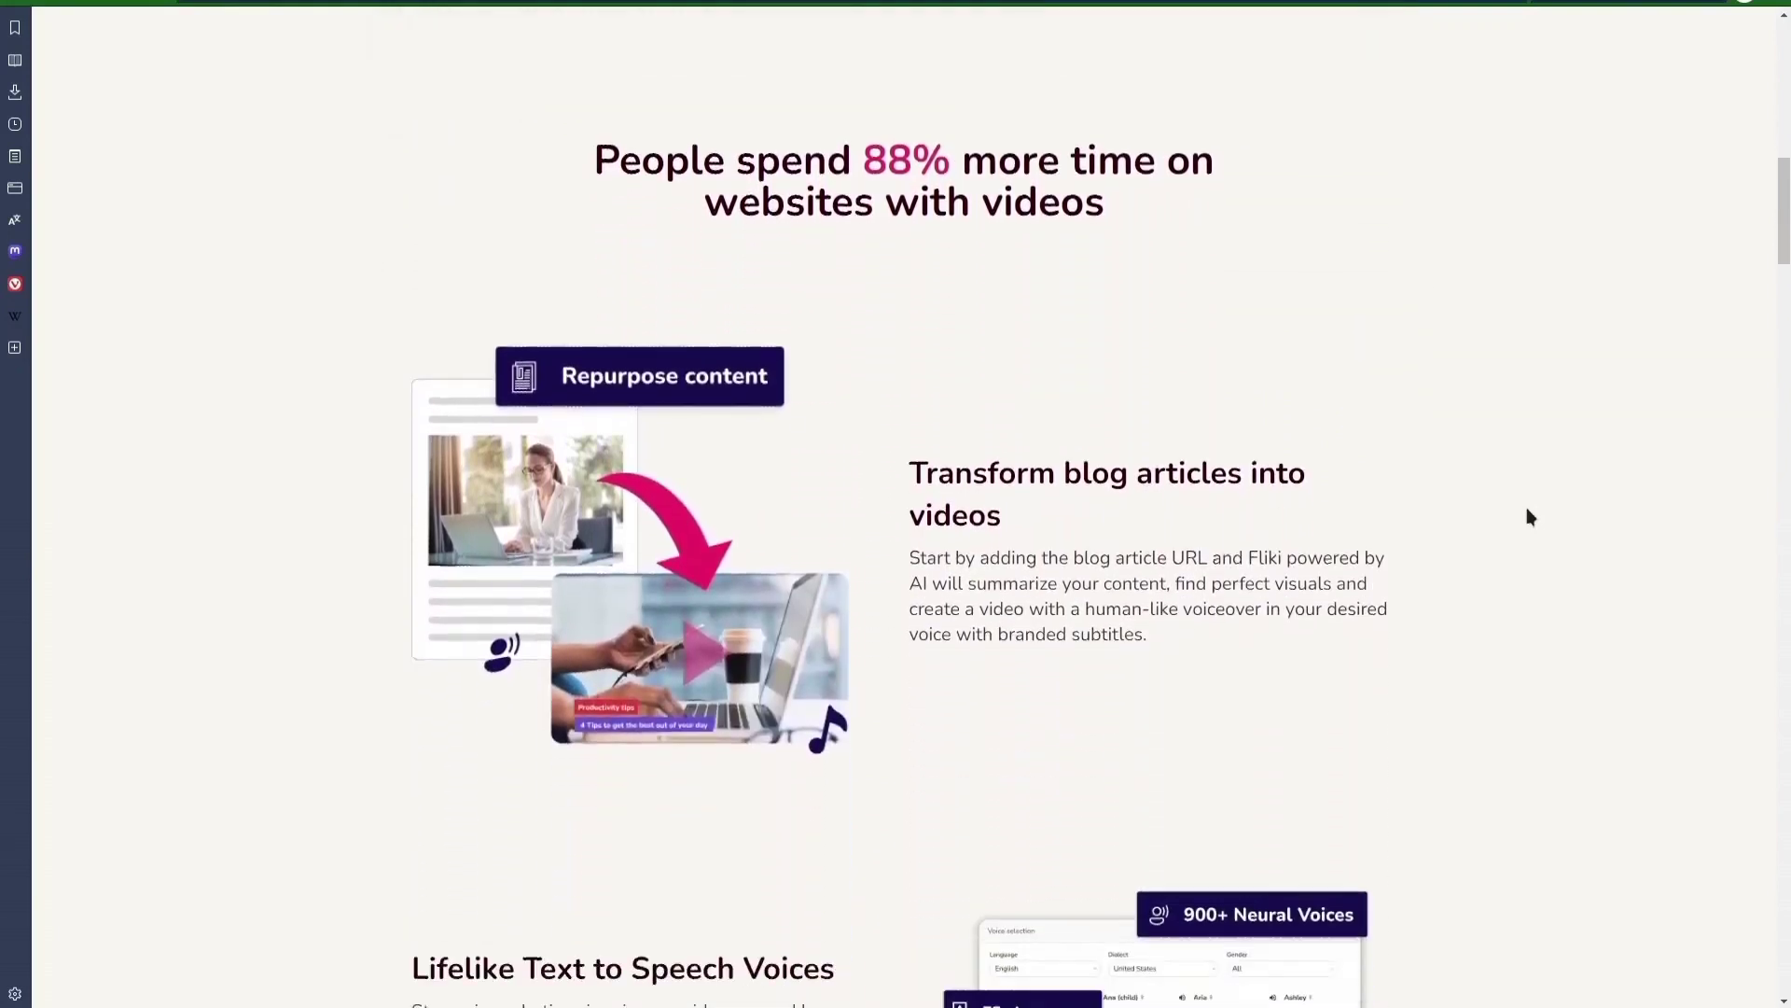
scroll(1531, 517, down, 1)
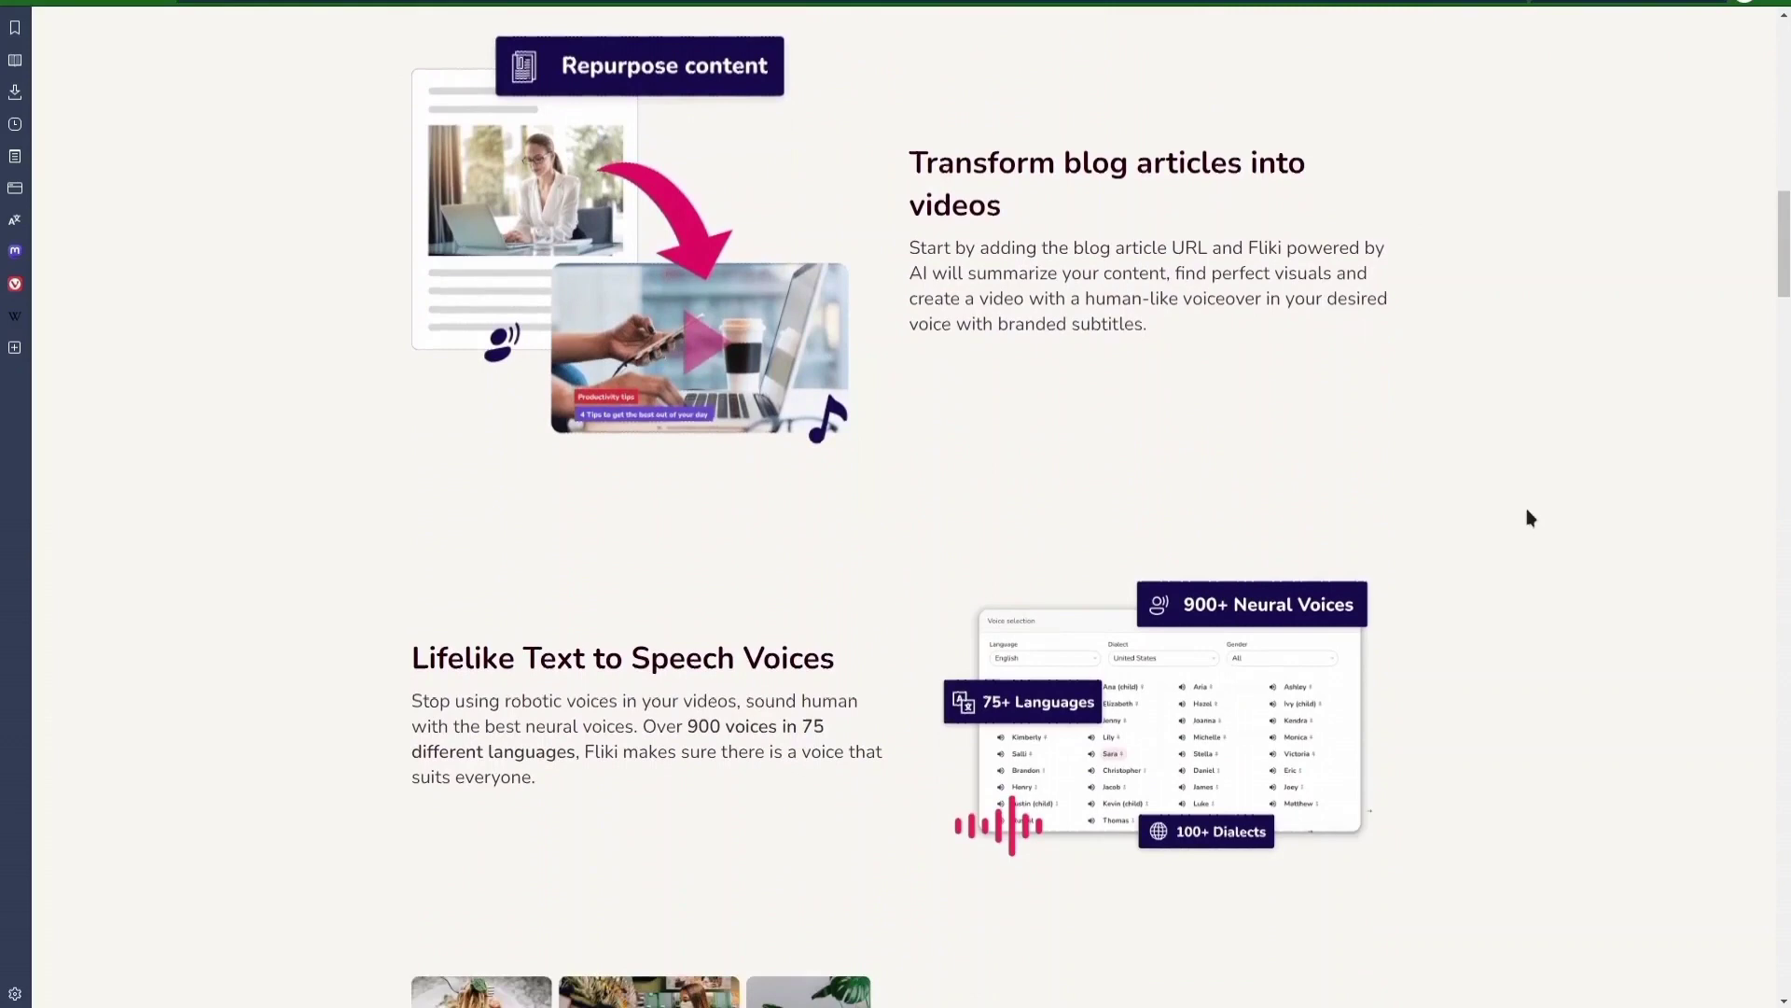
scroll(1531, 517, down, 2)
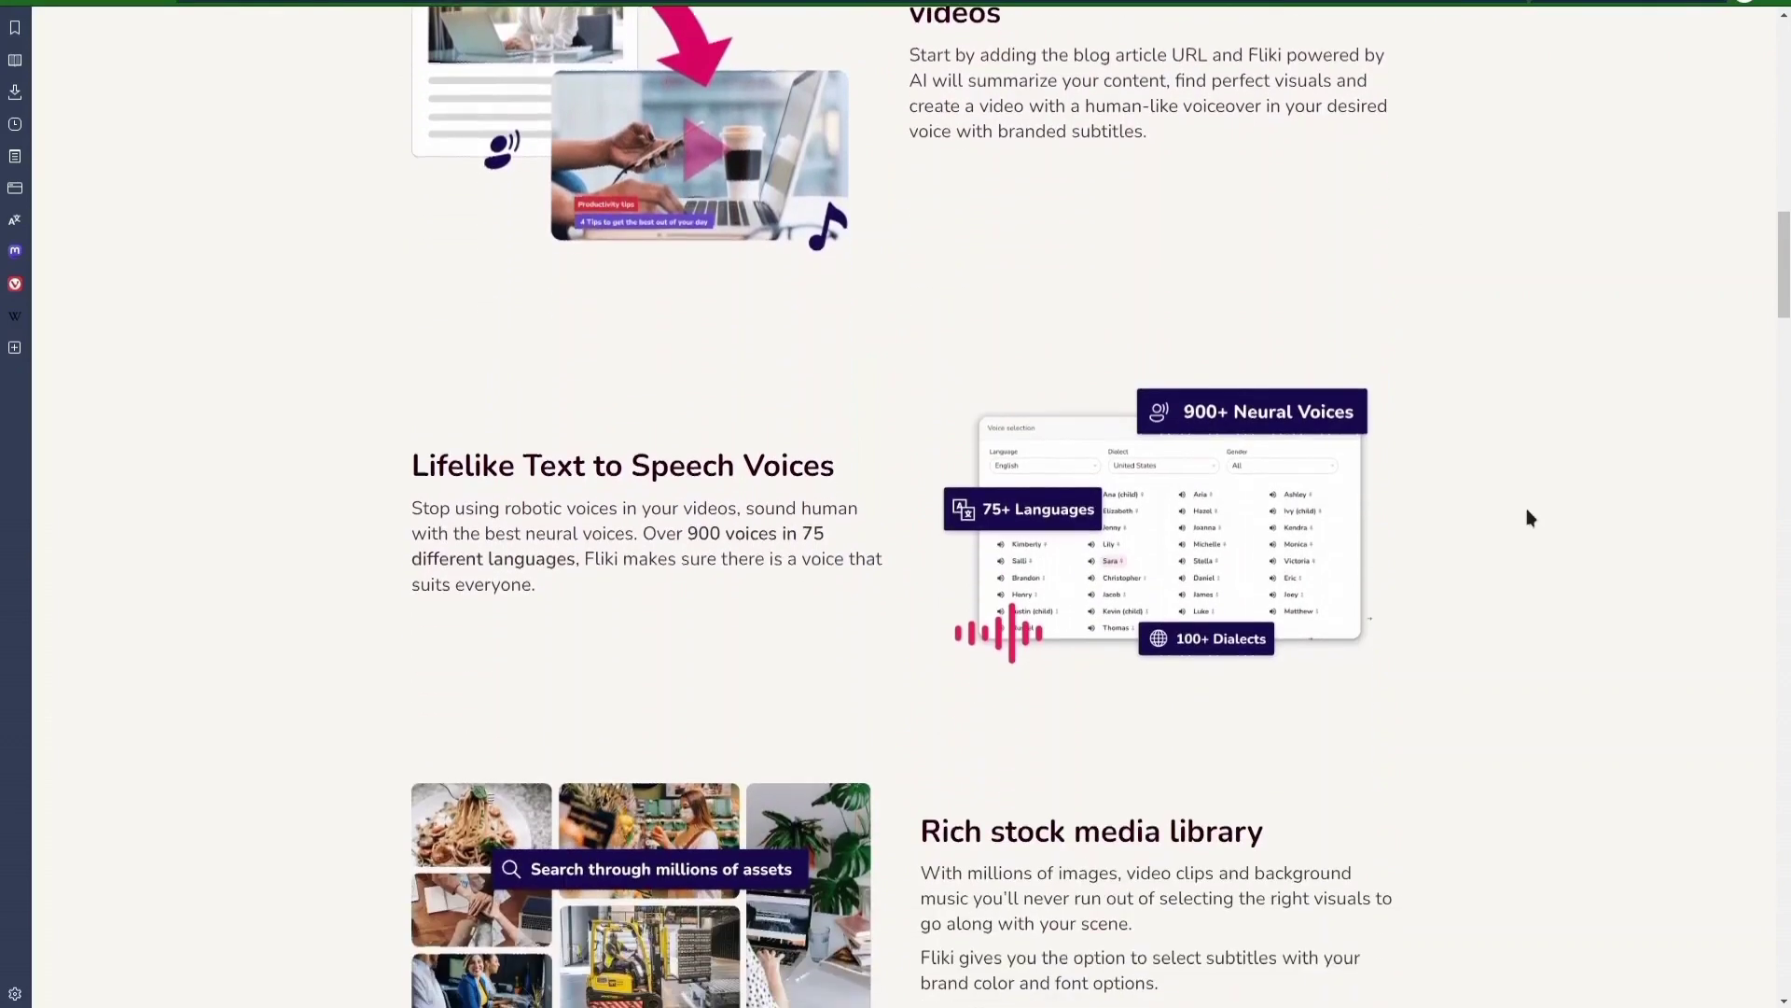
scroll(1531, 517, down, 1)
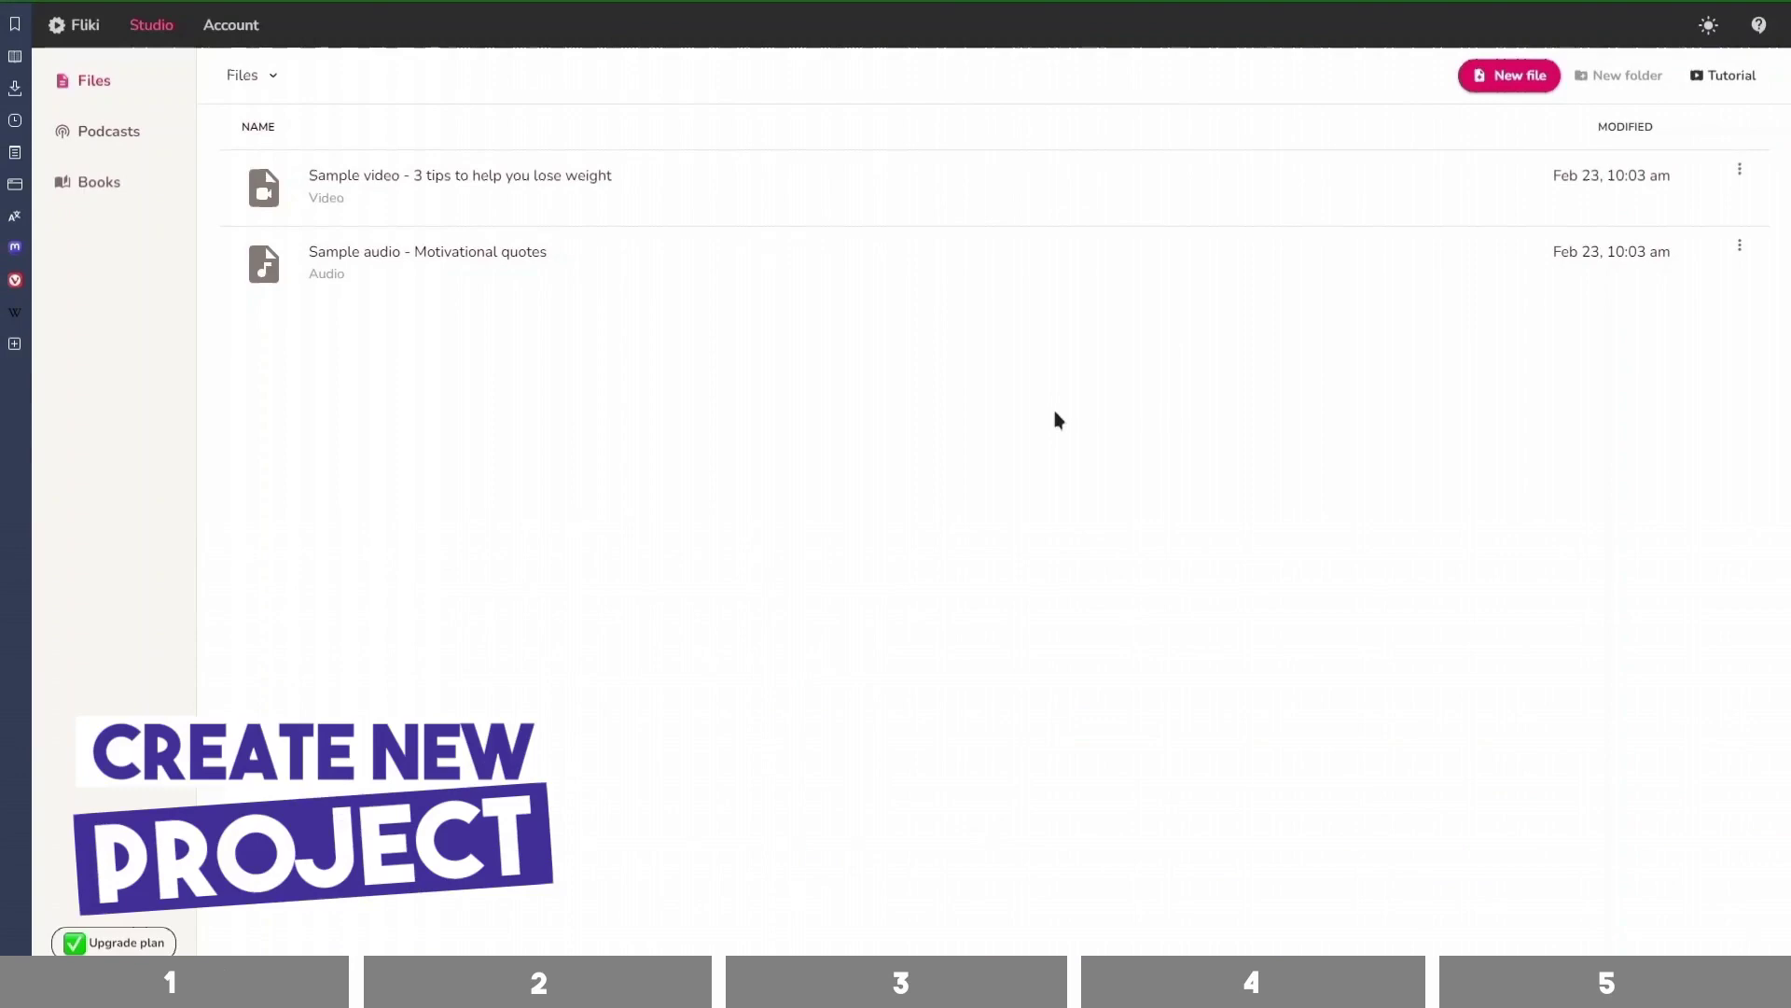
Step: Create a new English audio file named "Audio Samples"
click(1502, 81)
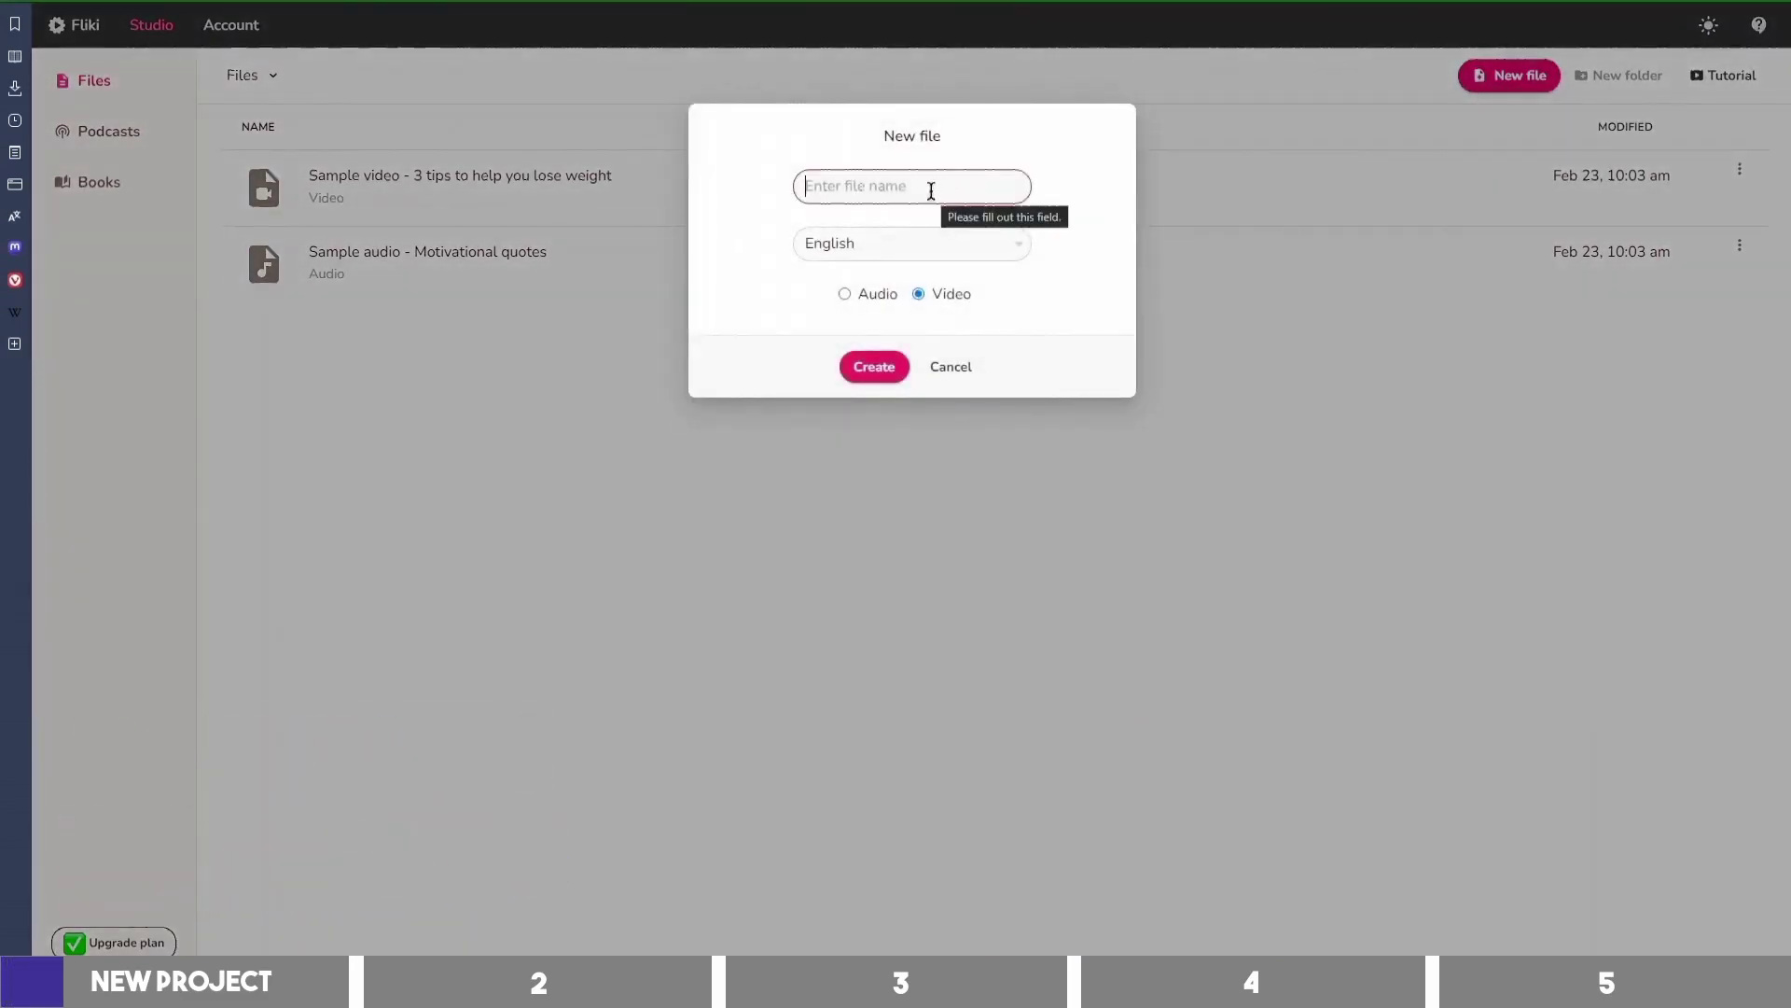
text(Audio Samples)
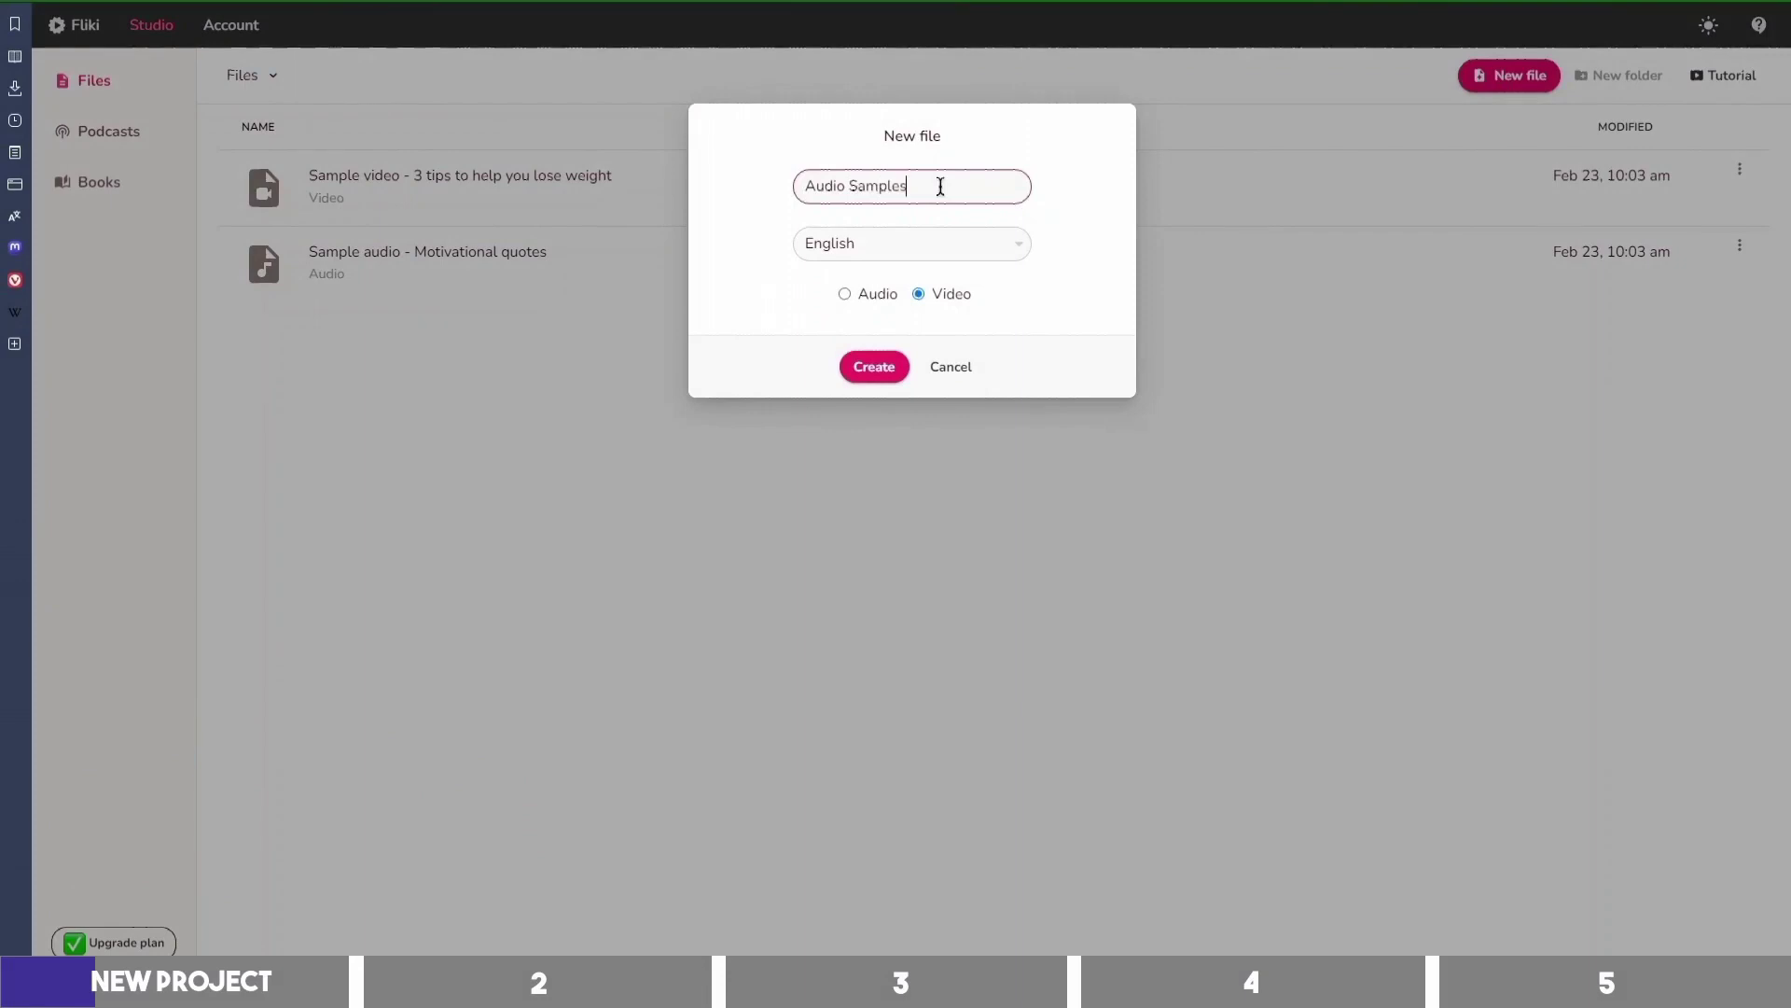
click(864, 298)
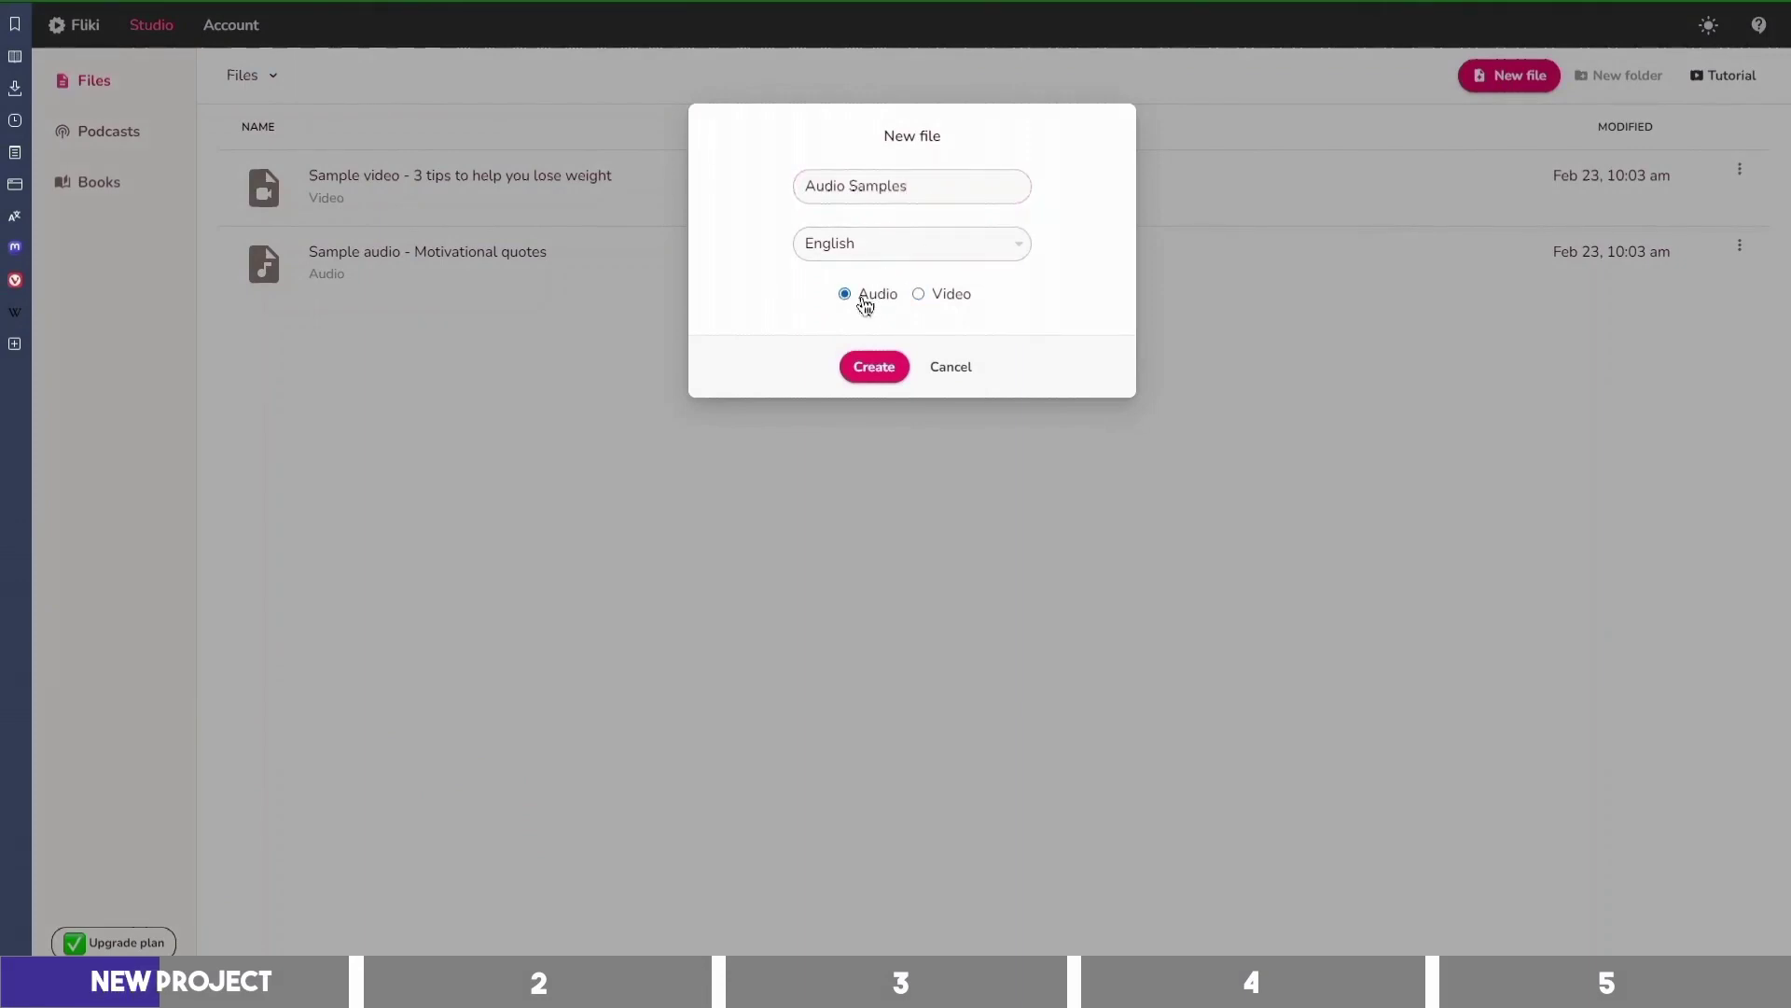
click(885, 370)
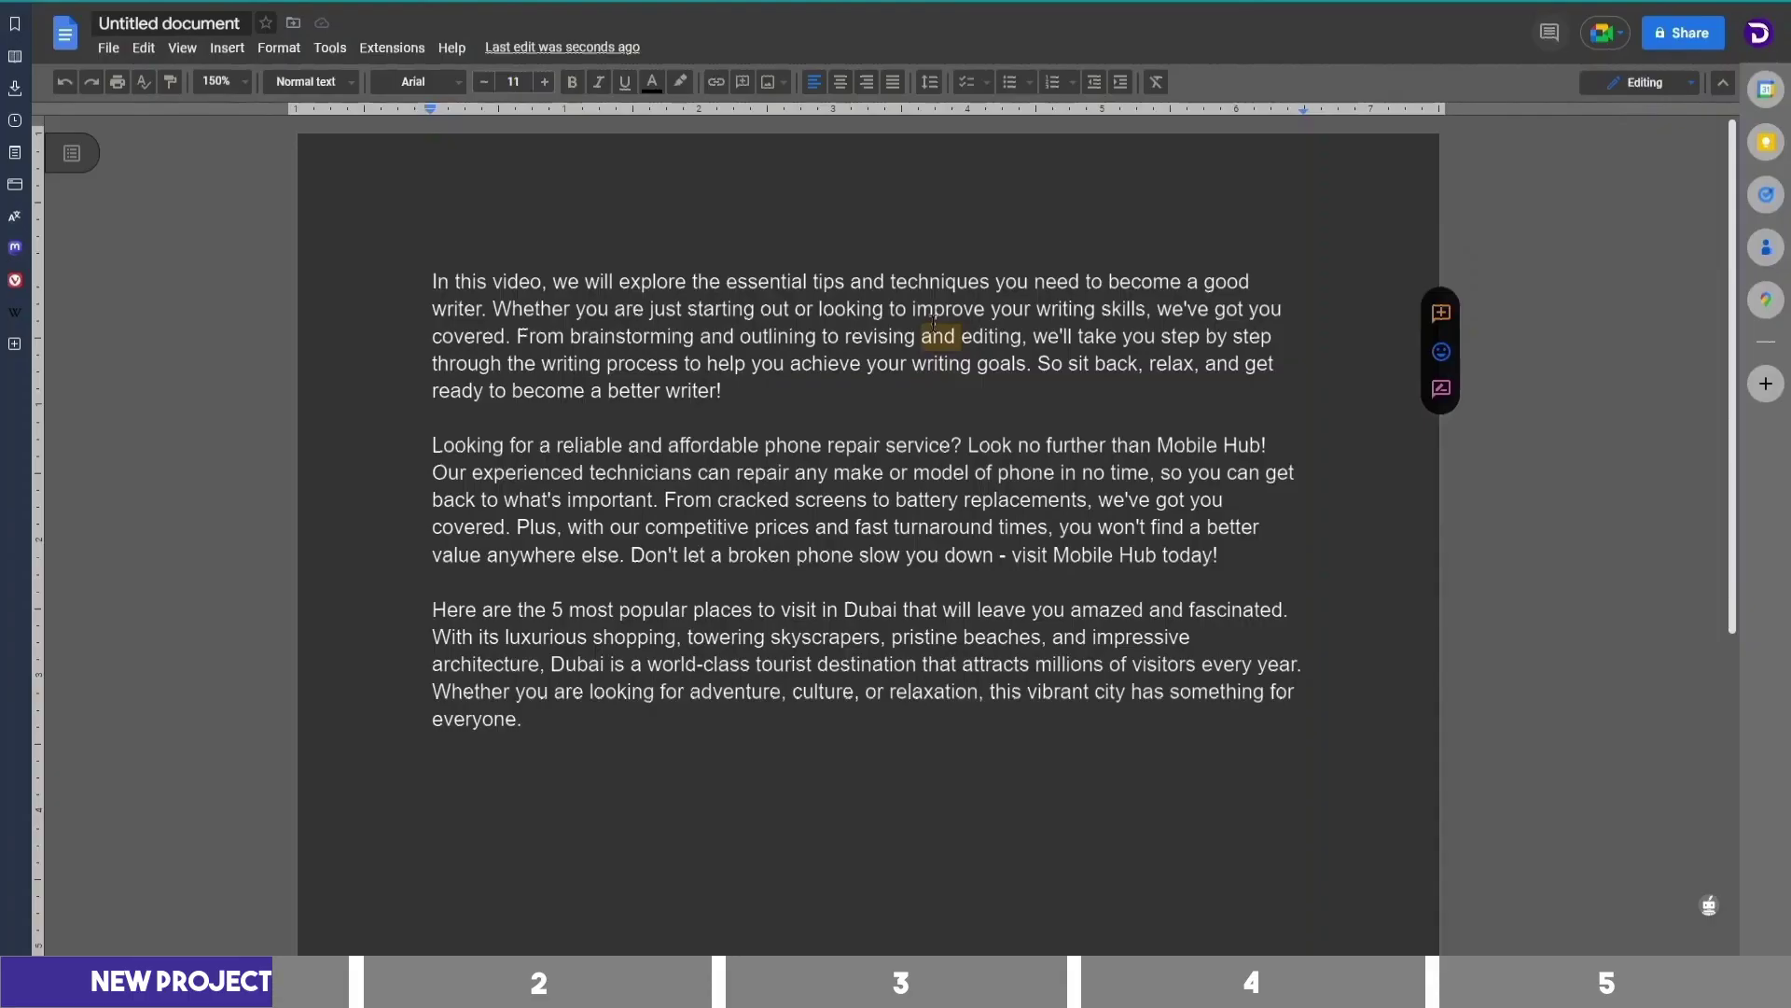
Step: Copy the writing-tips paragraph from the Google Docs document and replace the first section's text in Fliki with it
triple_click(932, 325)
key(ctrl+c)
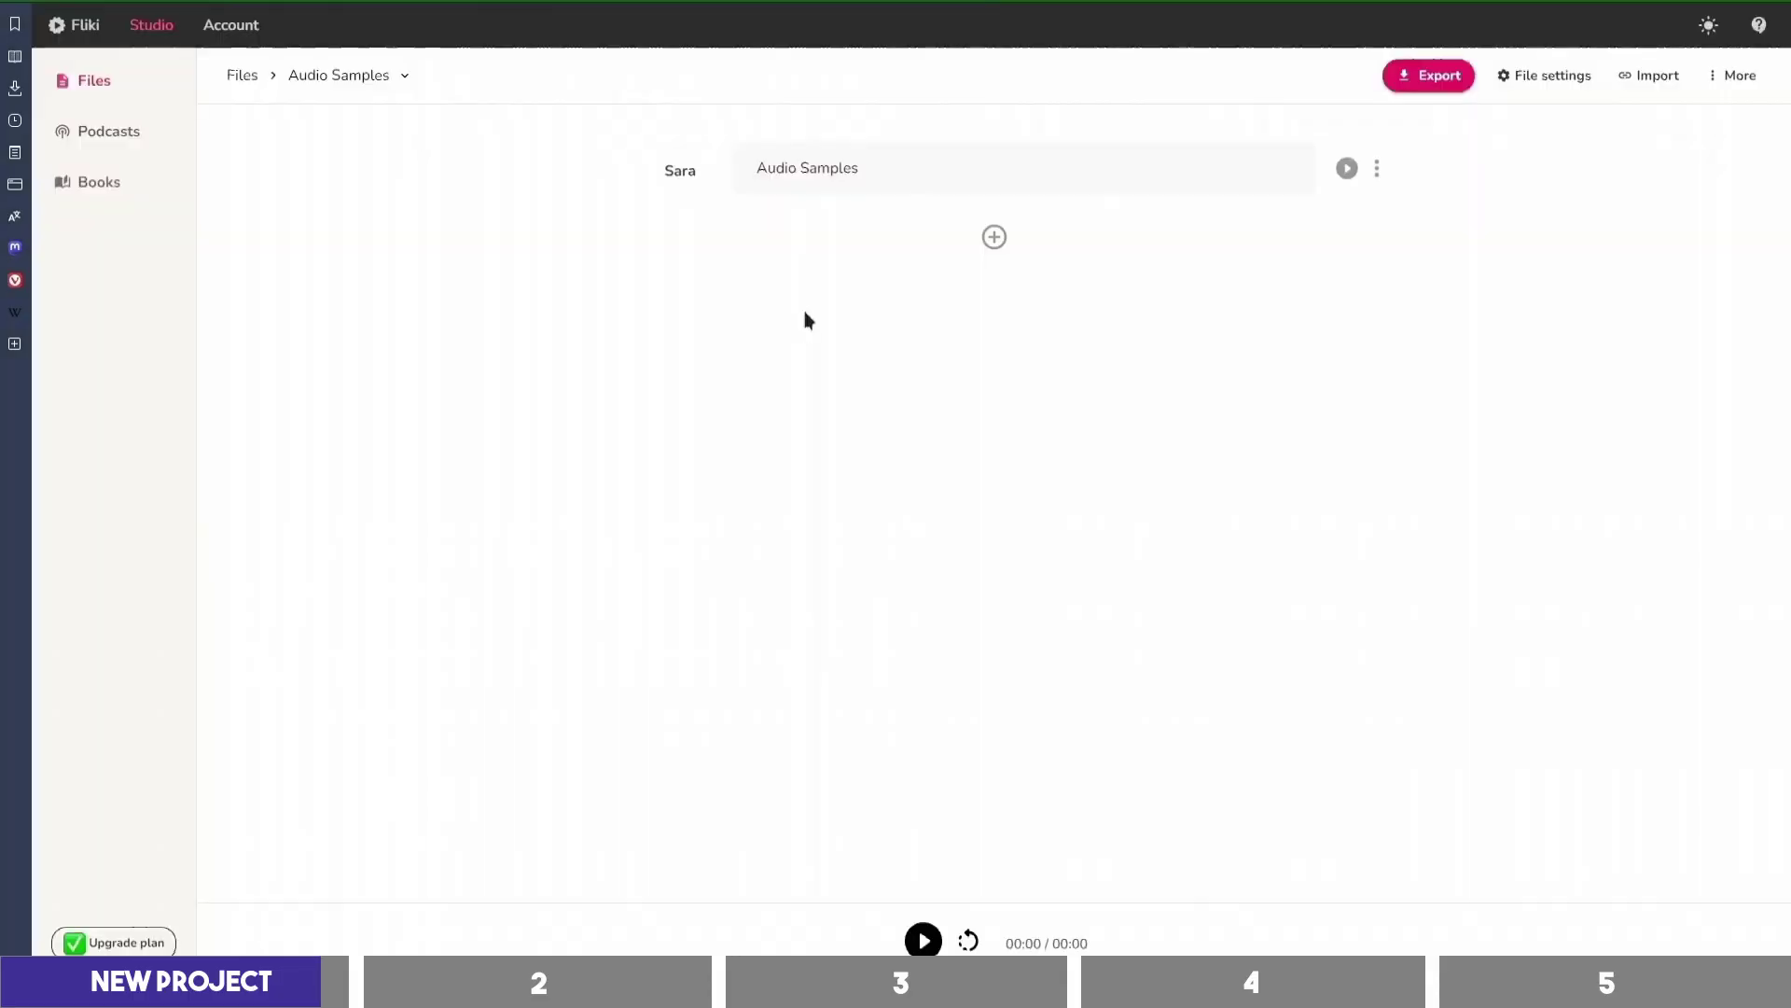
drag(881, 170, 740, 170)
key(ctrl+v)
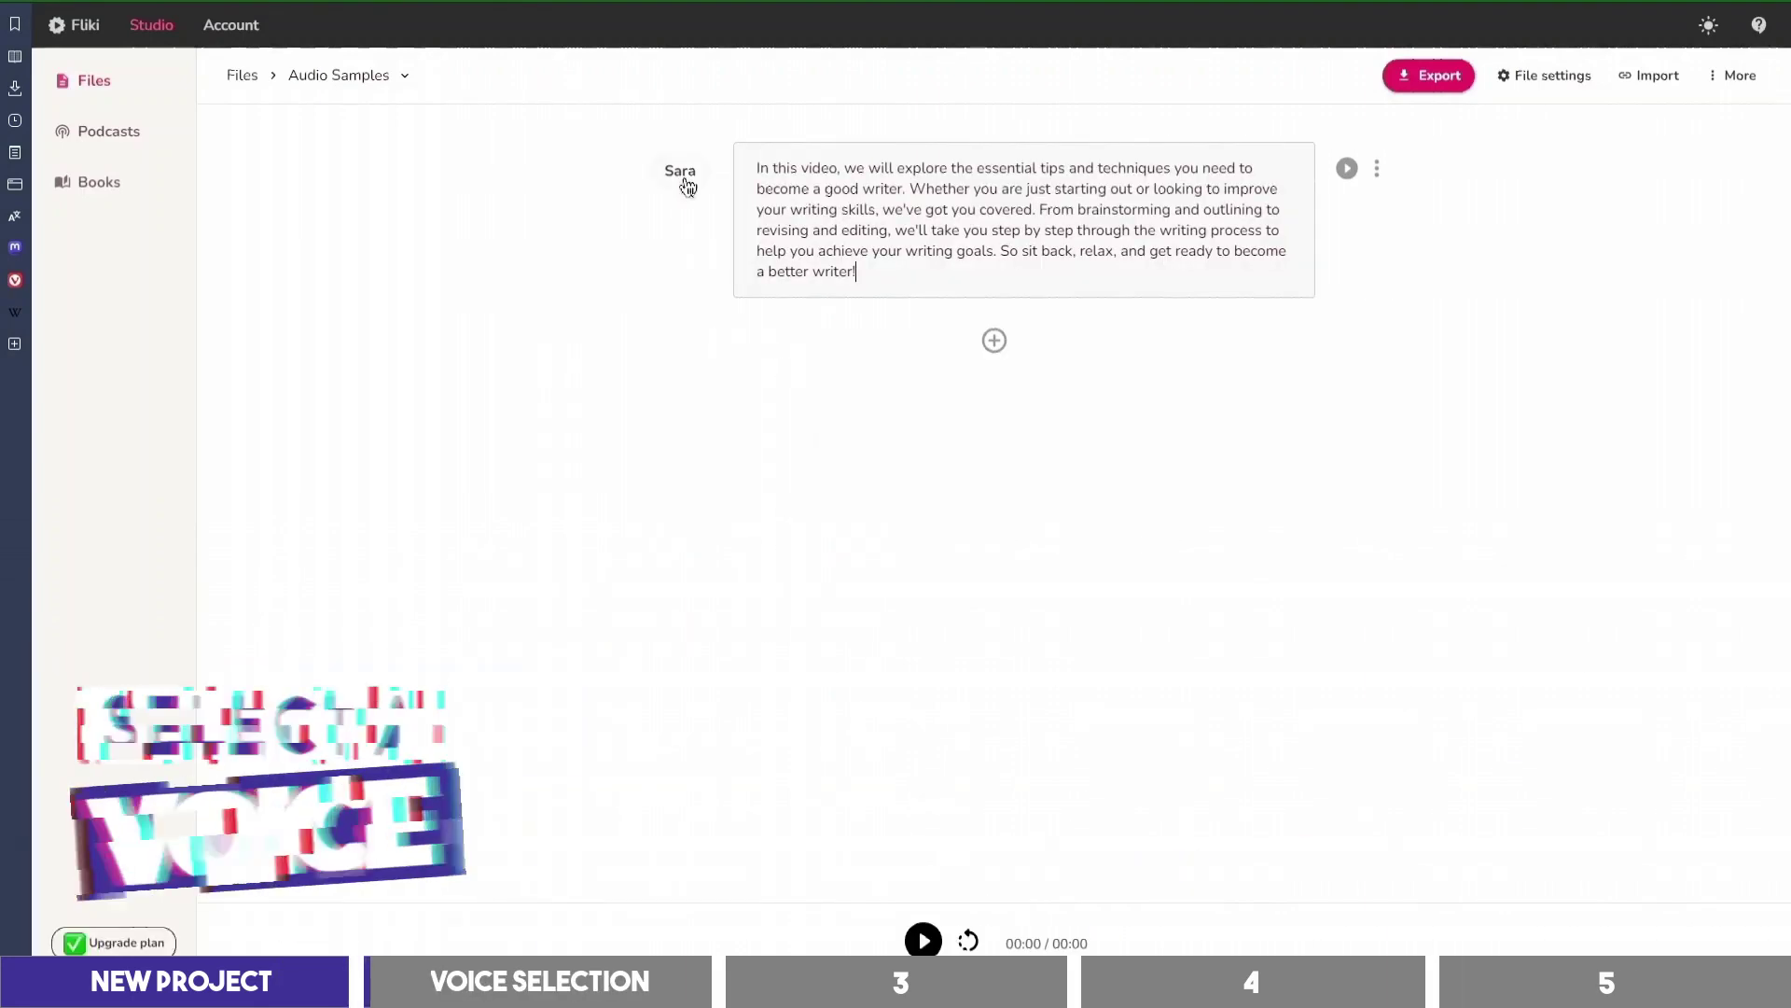
Step: Open the voice selection for the first section and preview the Davis voice in the Default and Angry styles
click(682, 173)
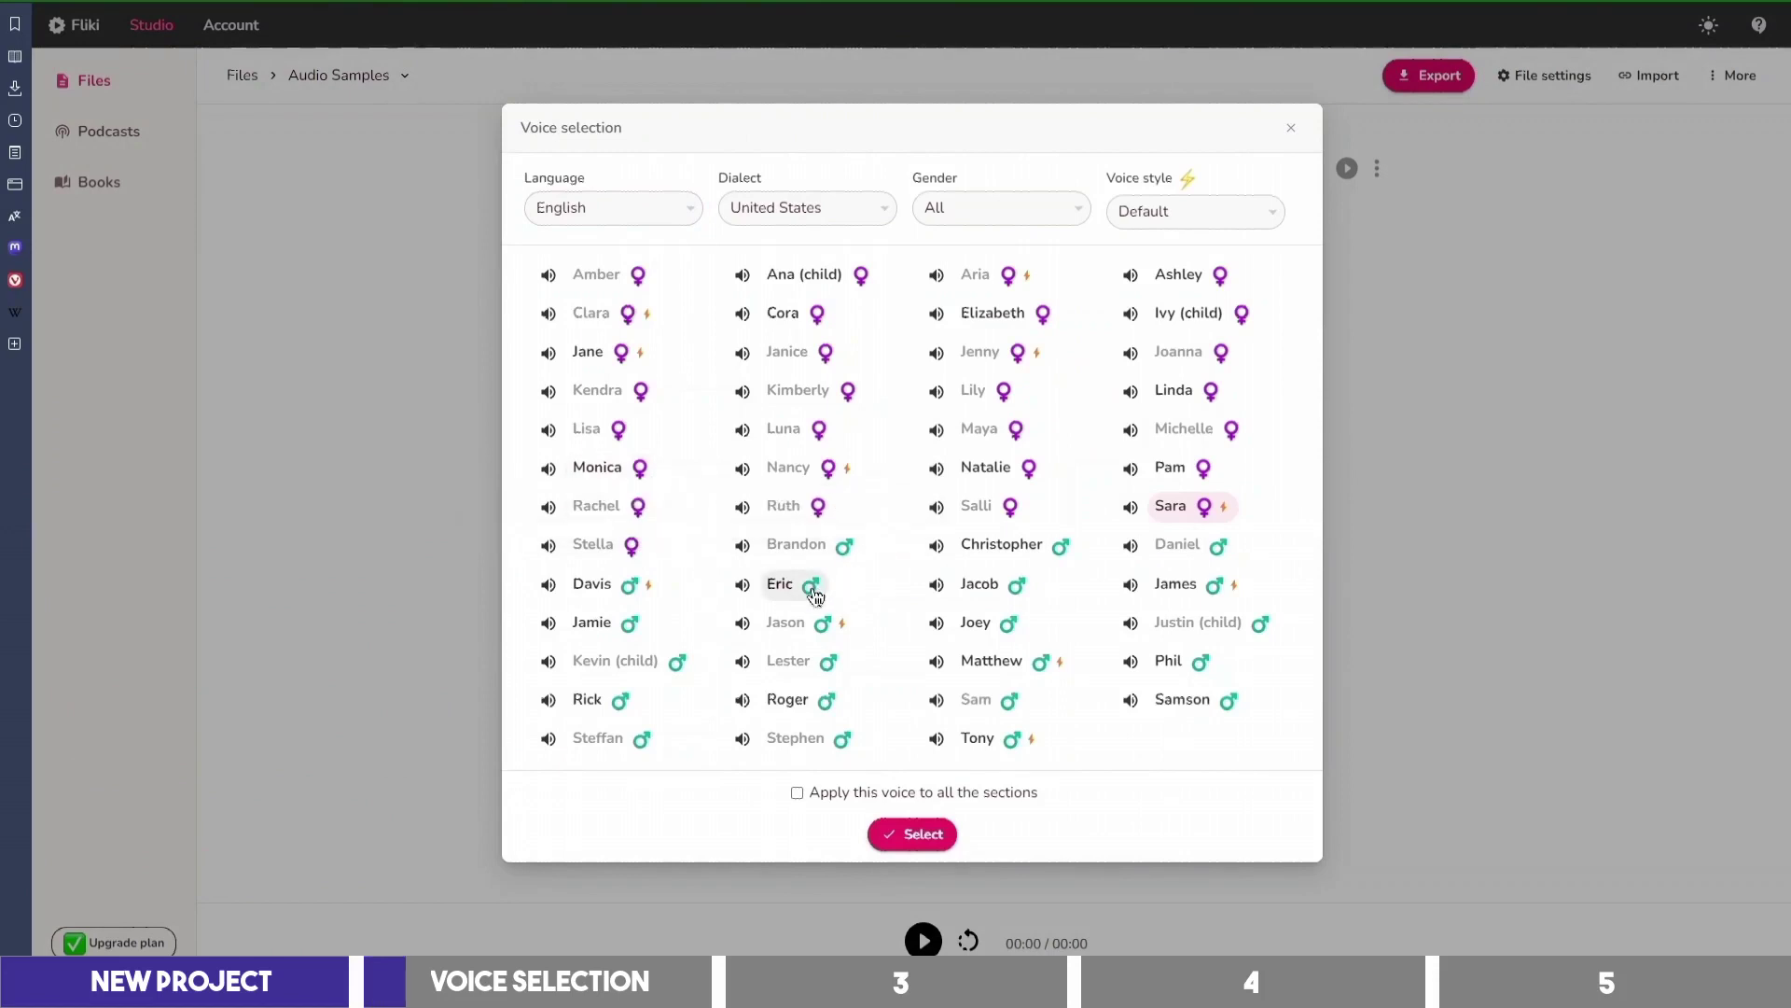
click(549, 586)
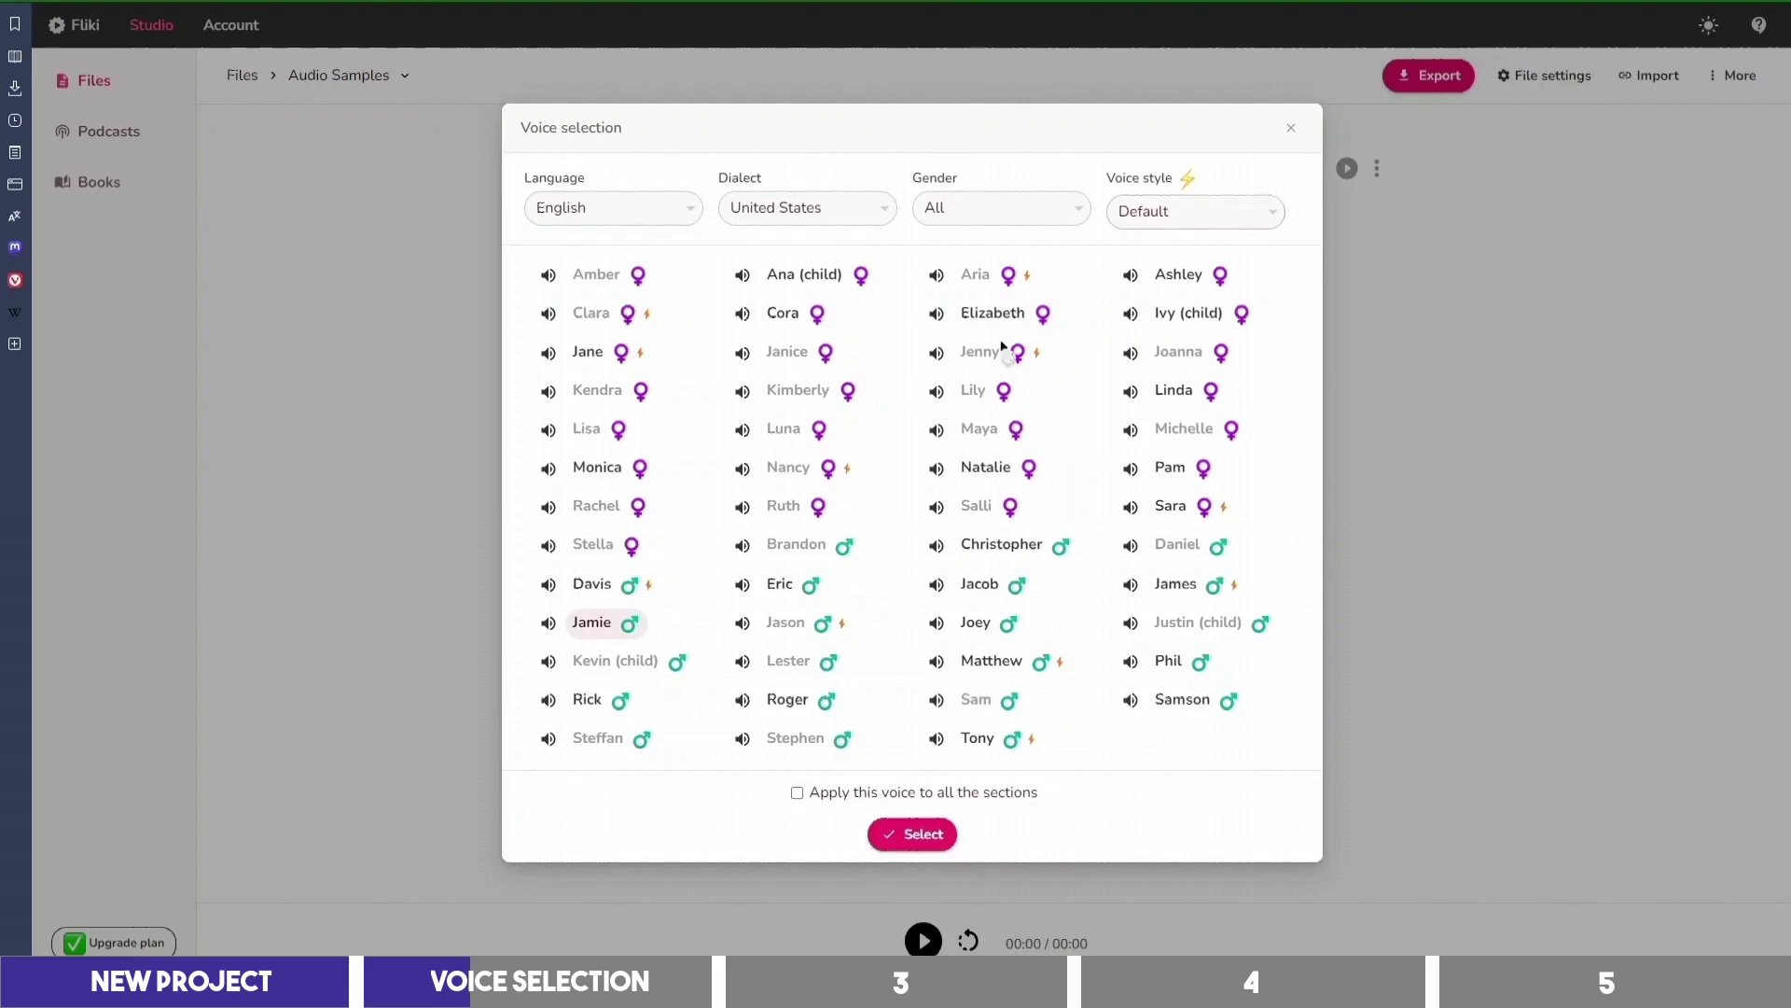
click(1155, 216)
click(1181, 220)
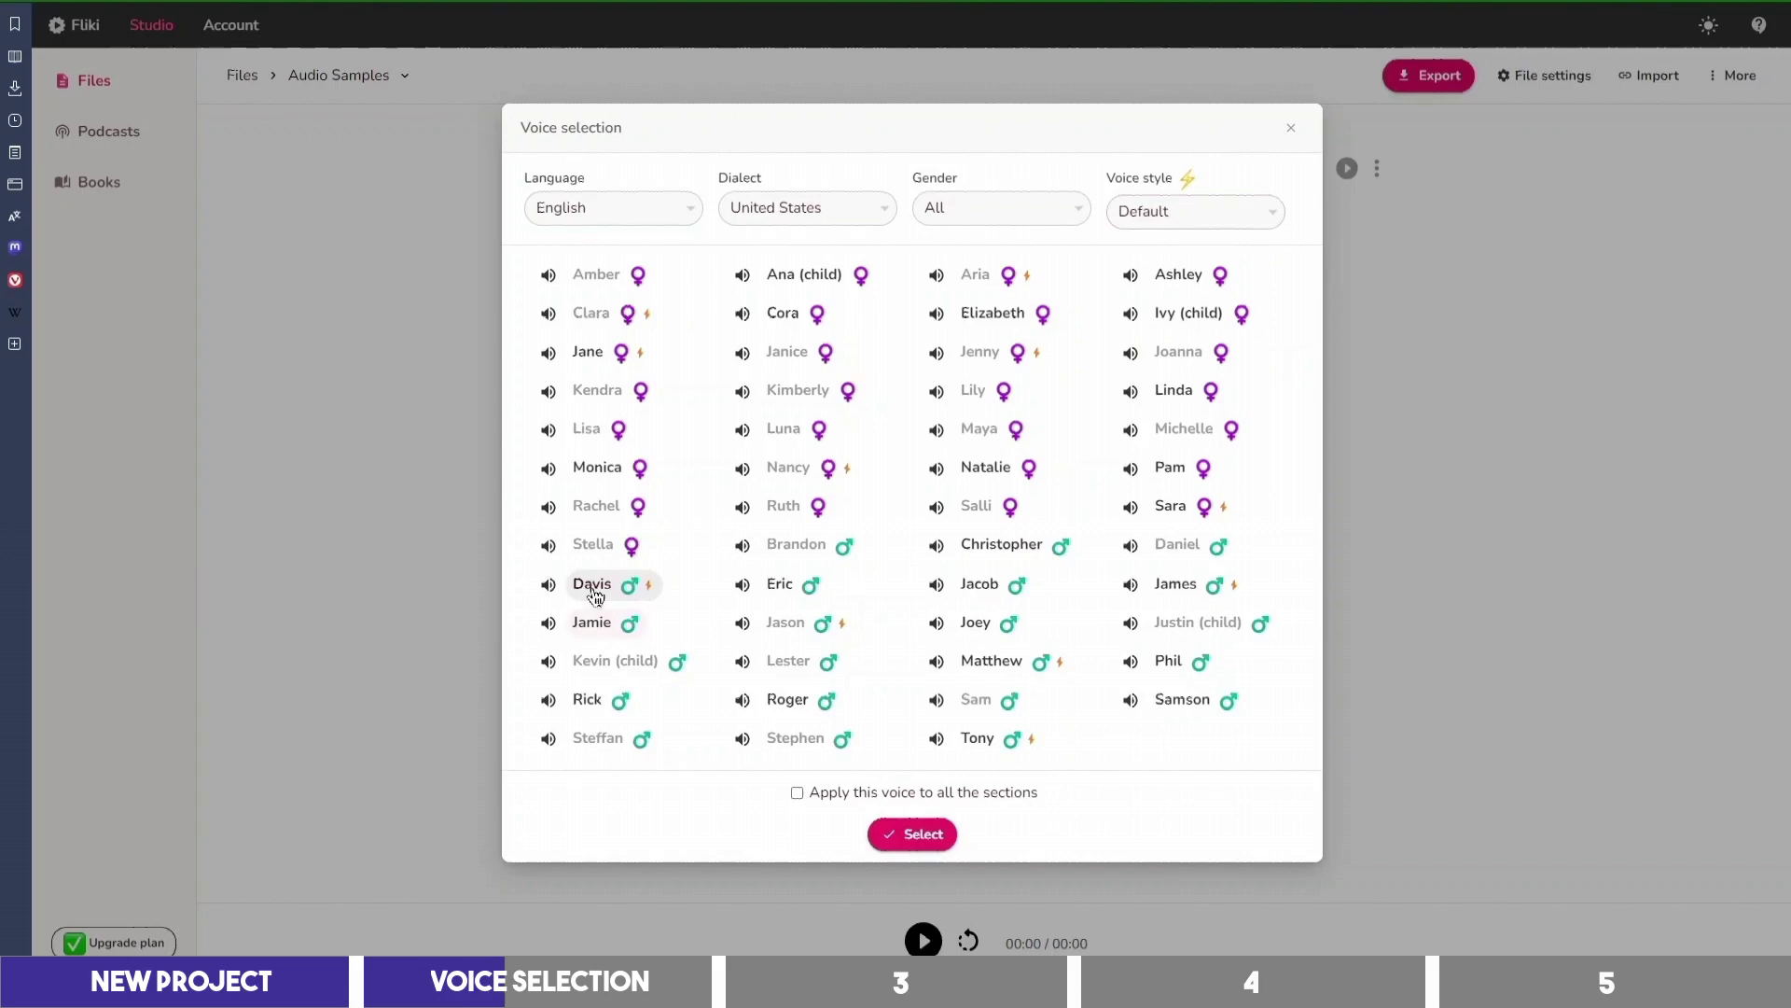
click(1183, 212)
click(1189, 266)
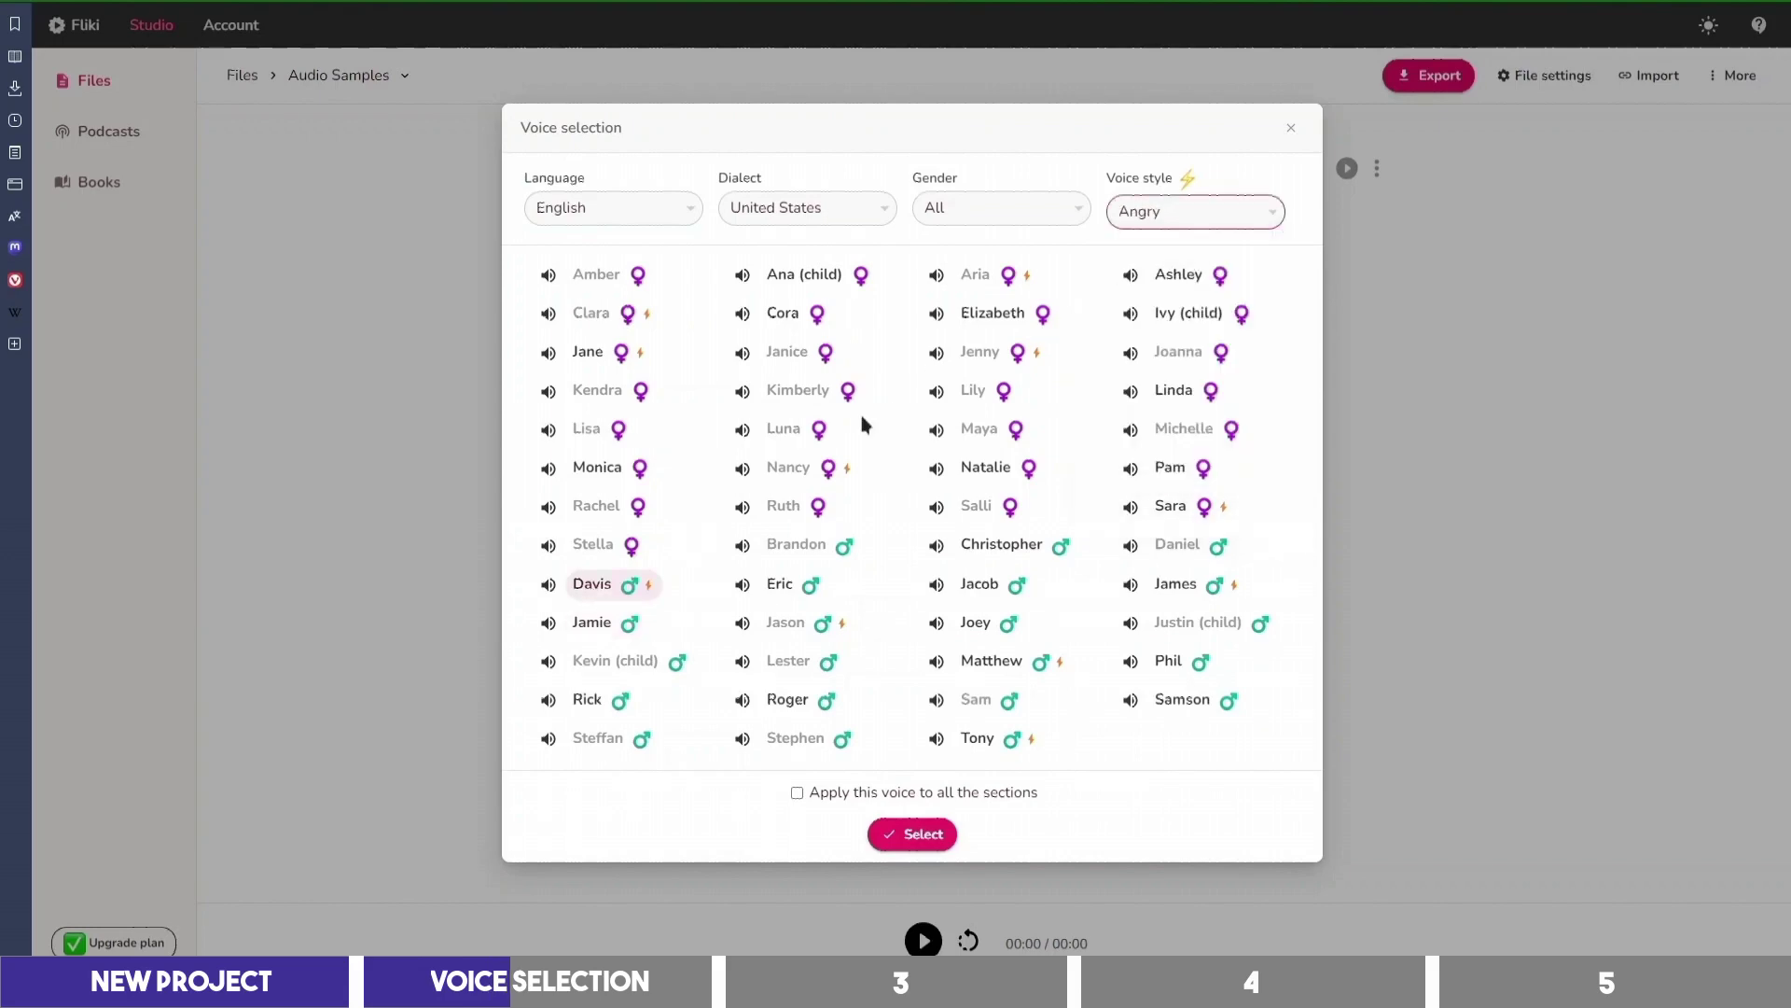
click(550, 586)
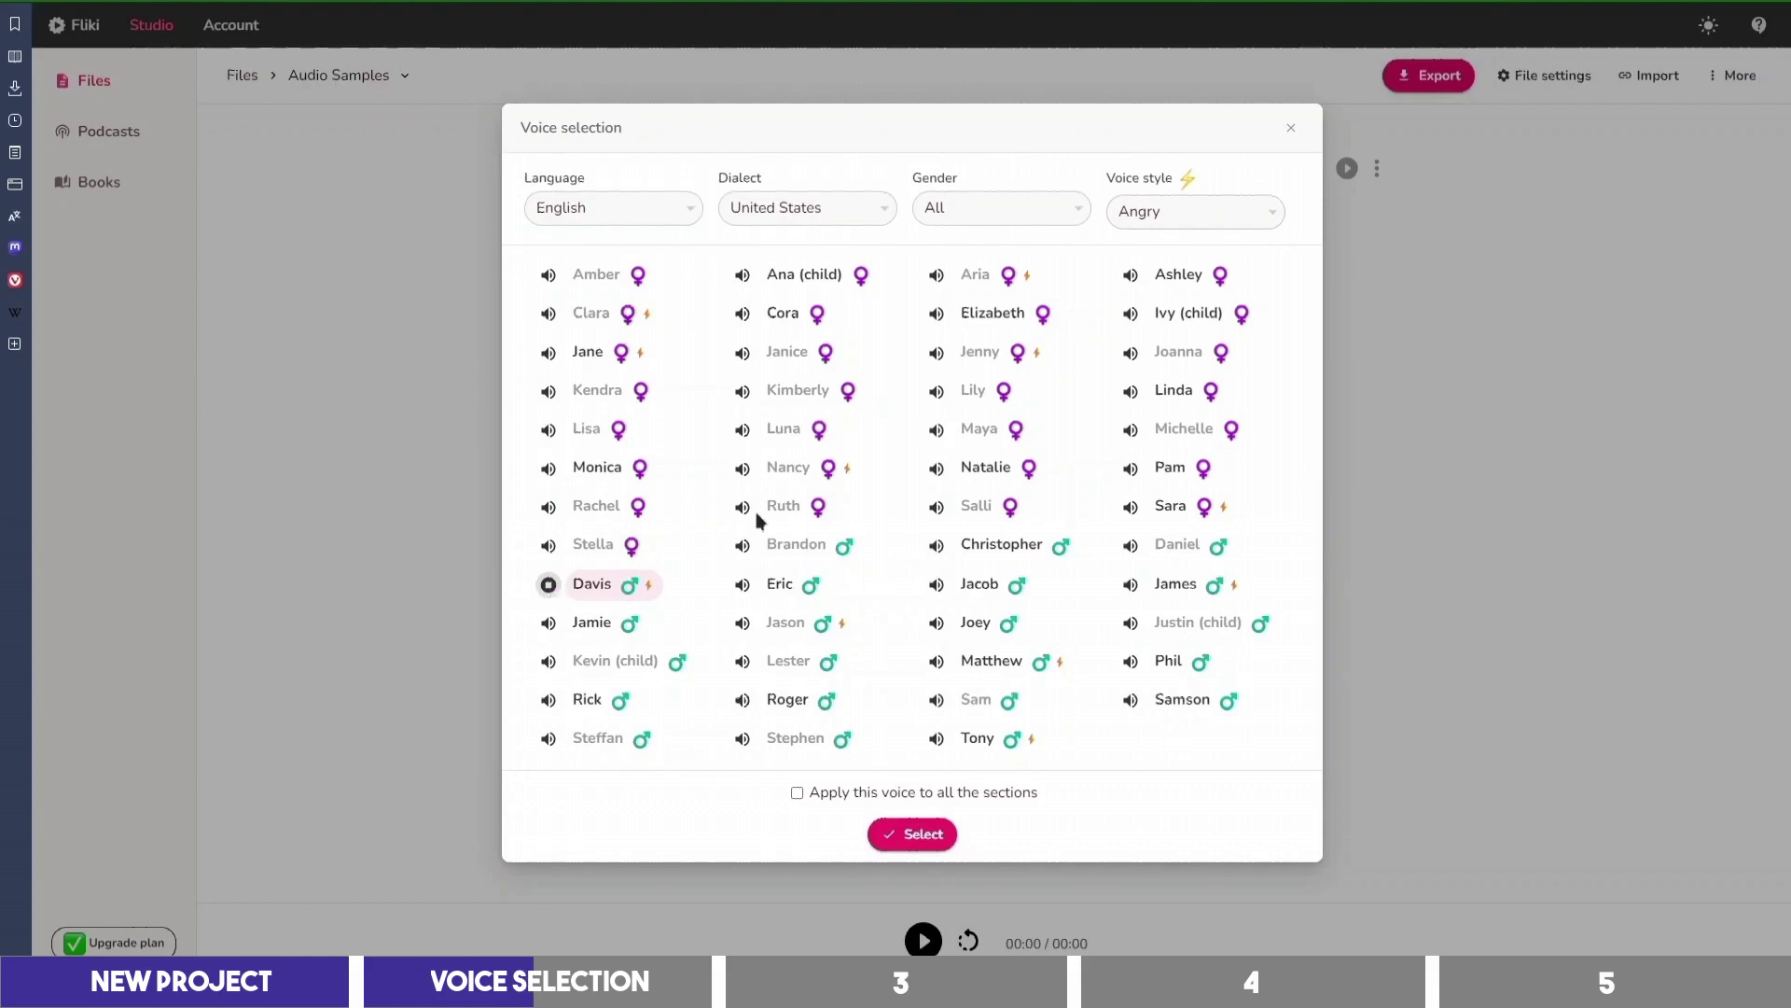
Step: Preview the Davis voice in the Shouting and Whispering styles
click(1192, 224)
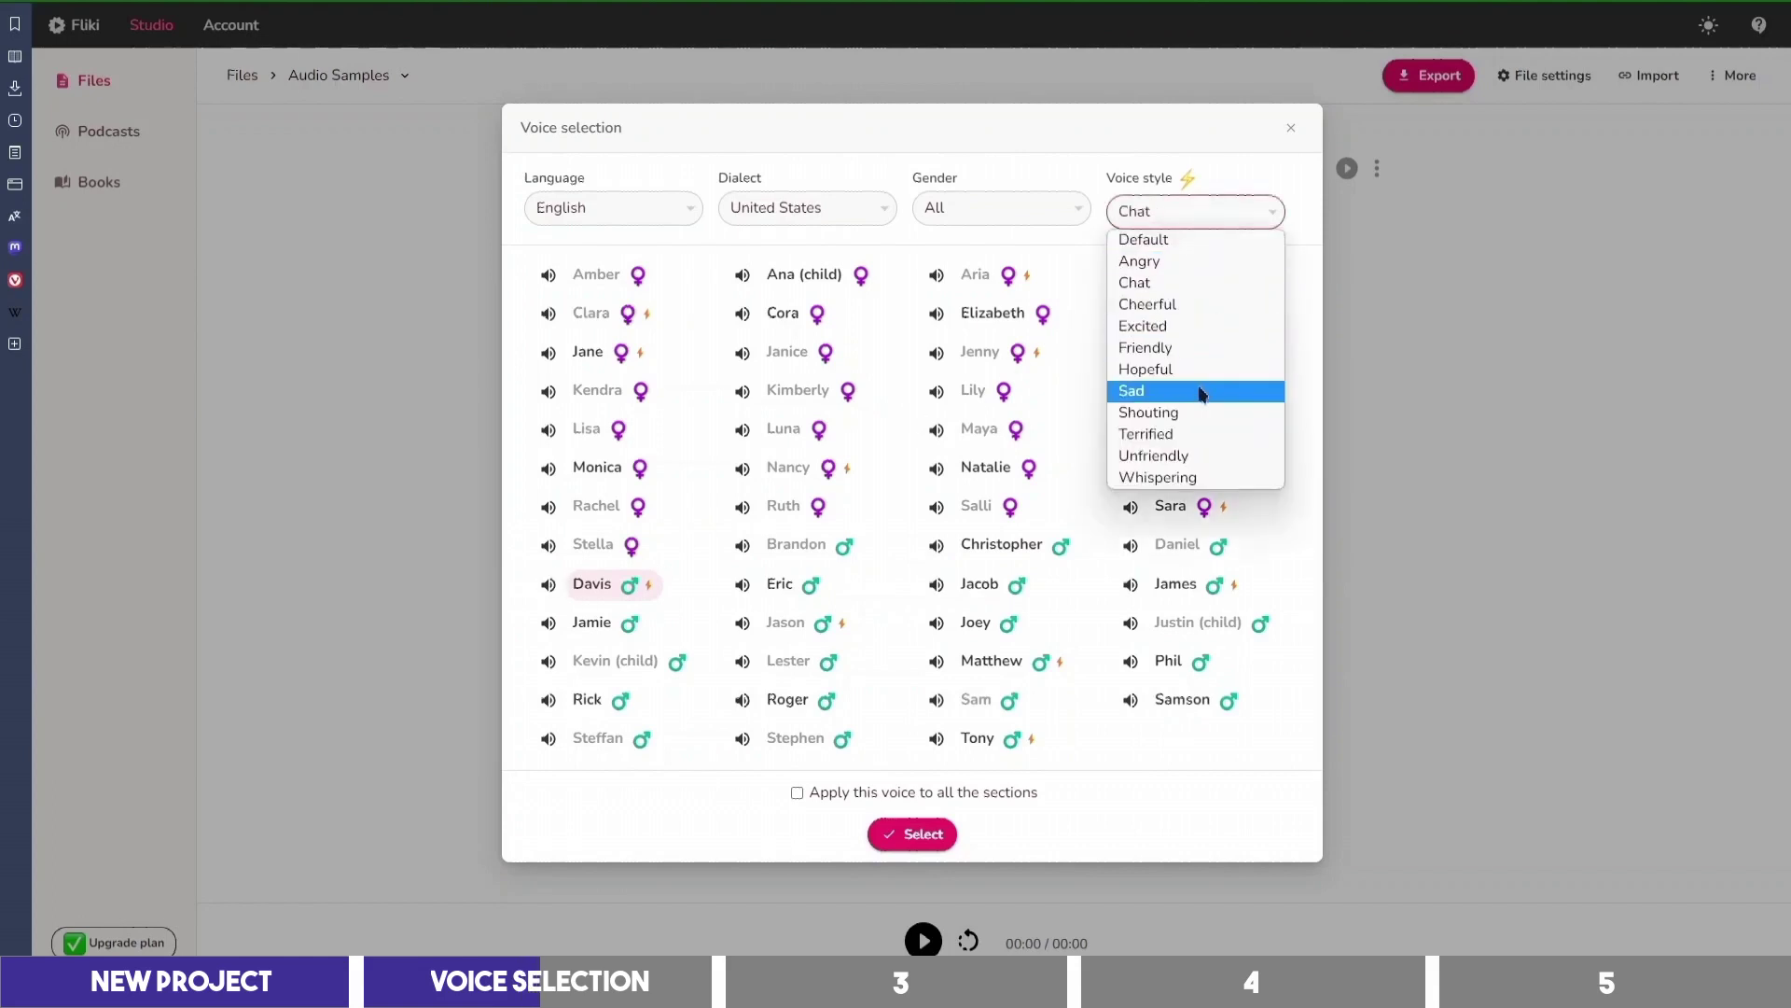
click(1199, 405)
click(549, 585)
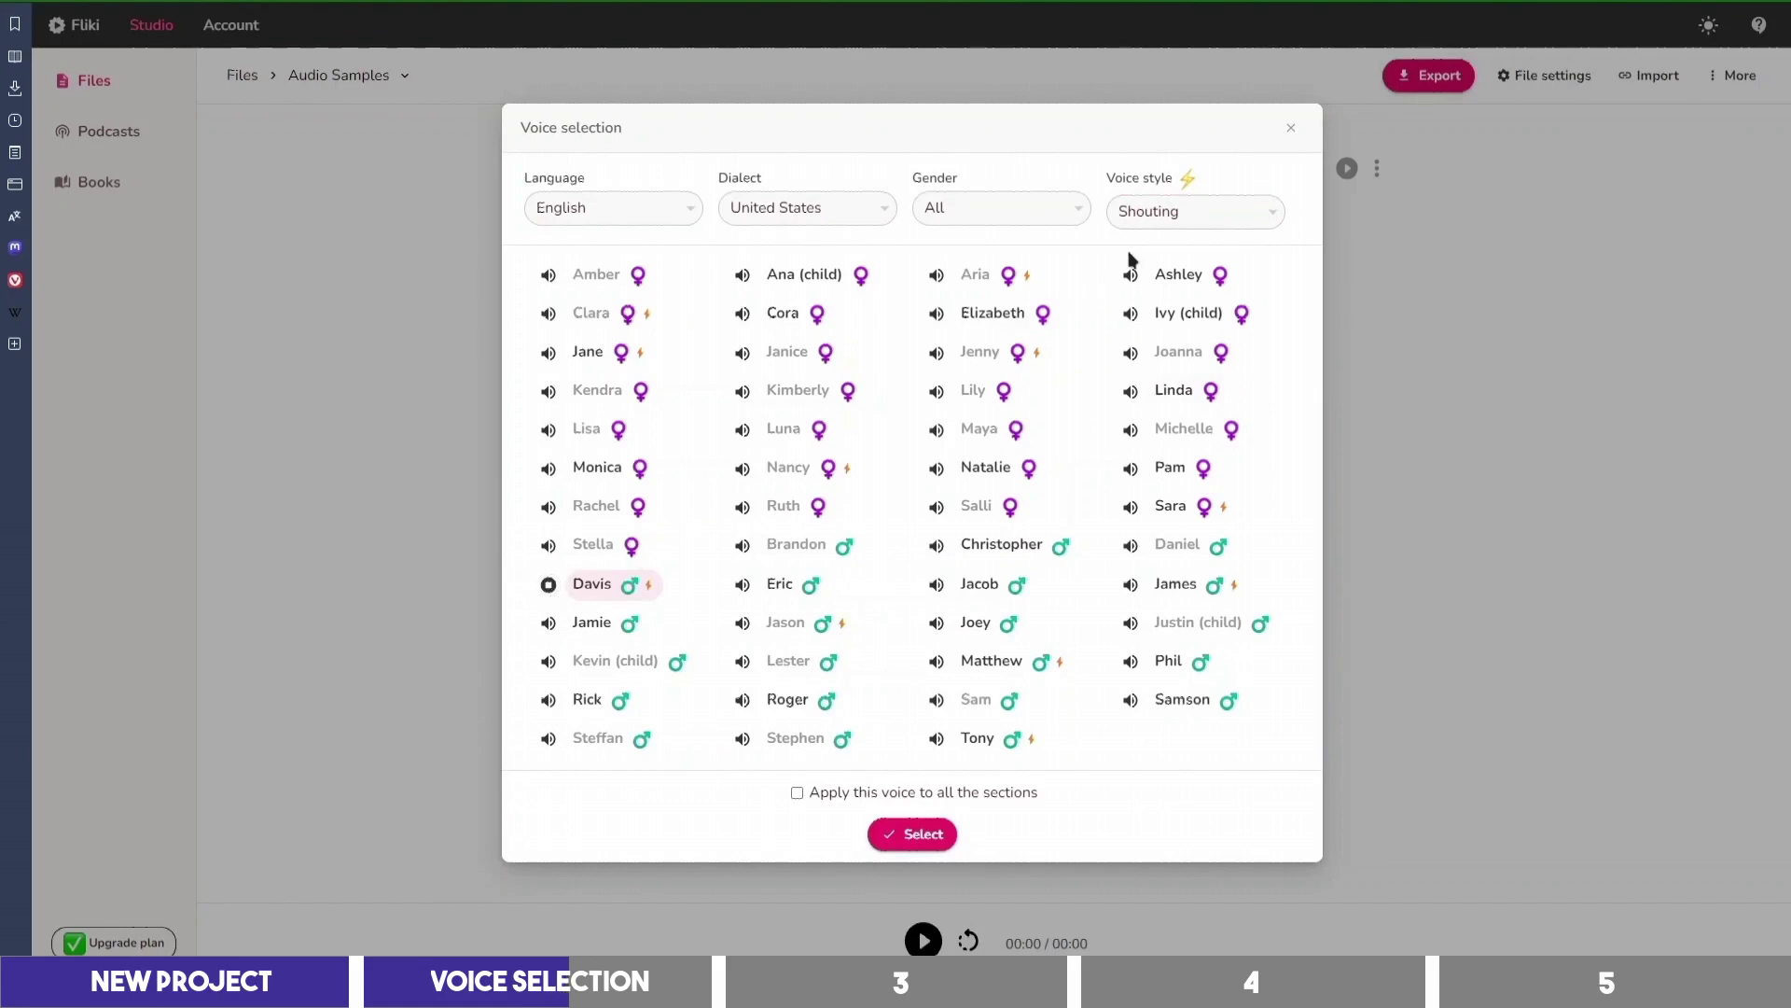
click(1177, 218)
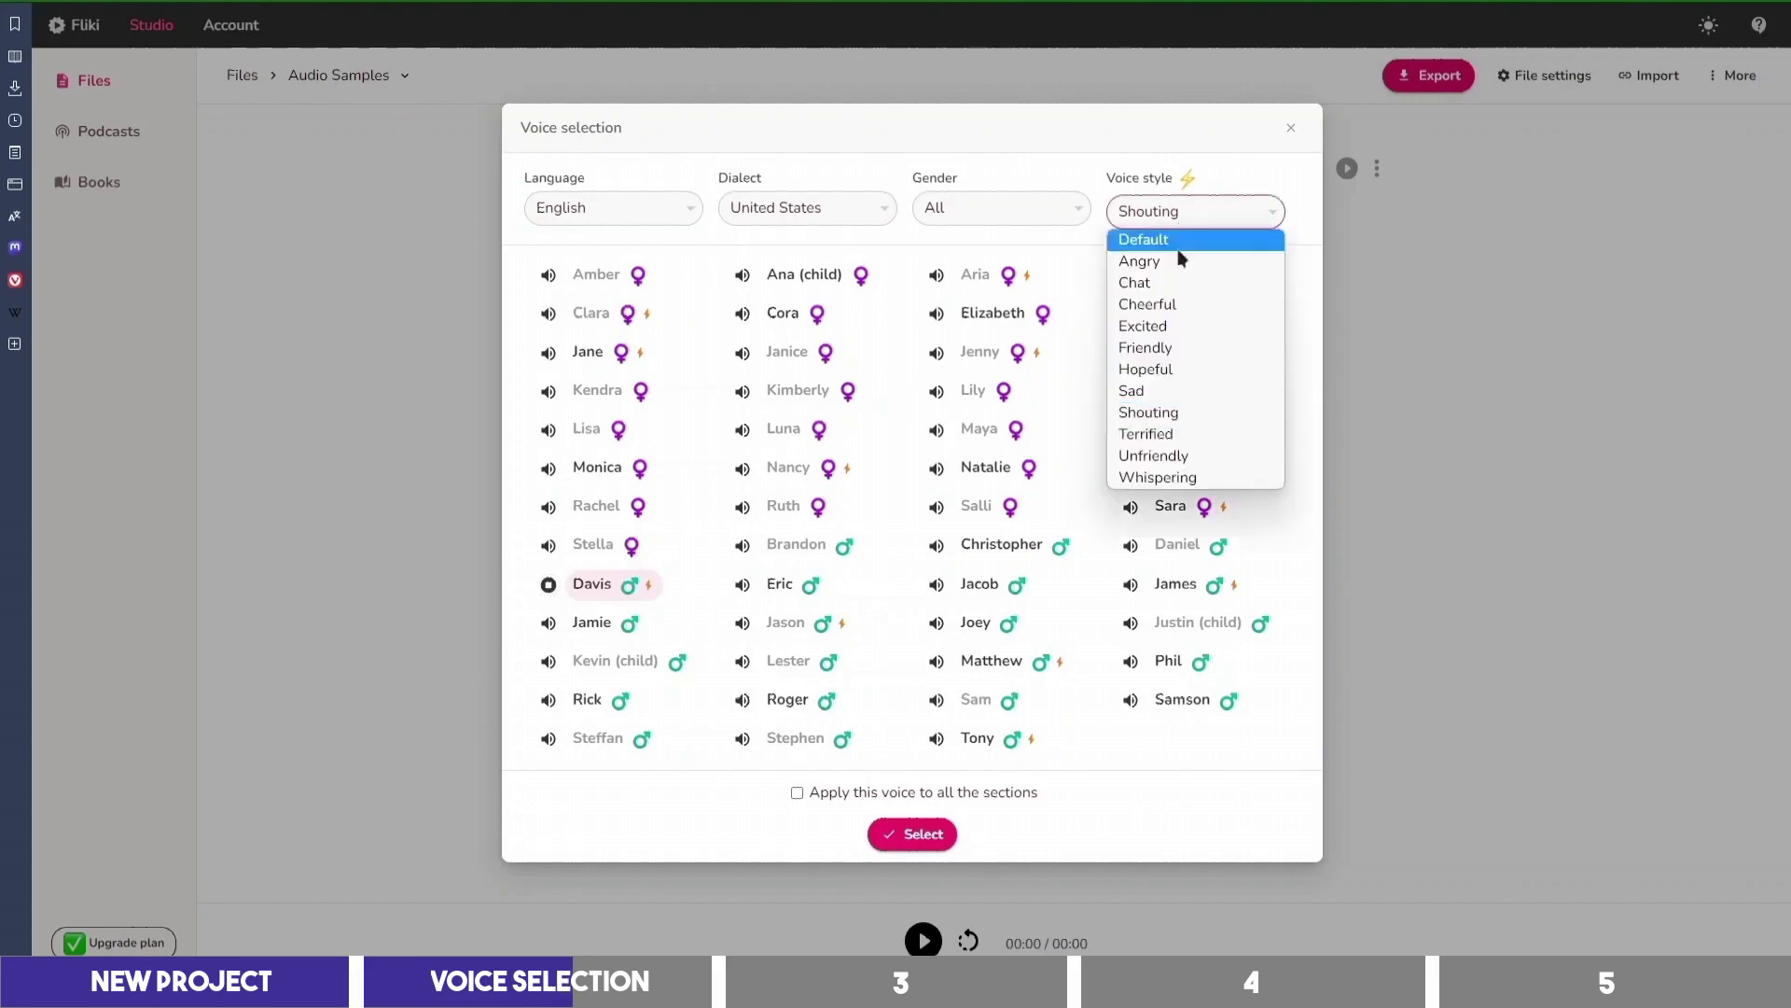
click(1183, 478)
click(549, 585)
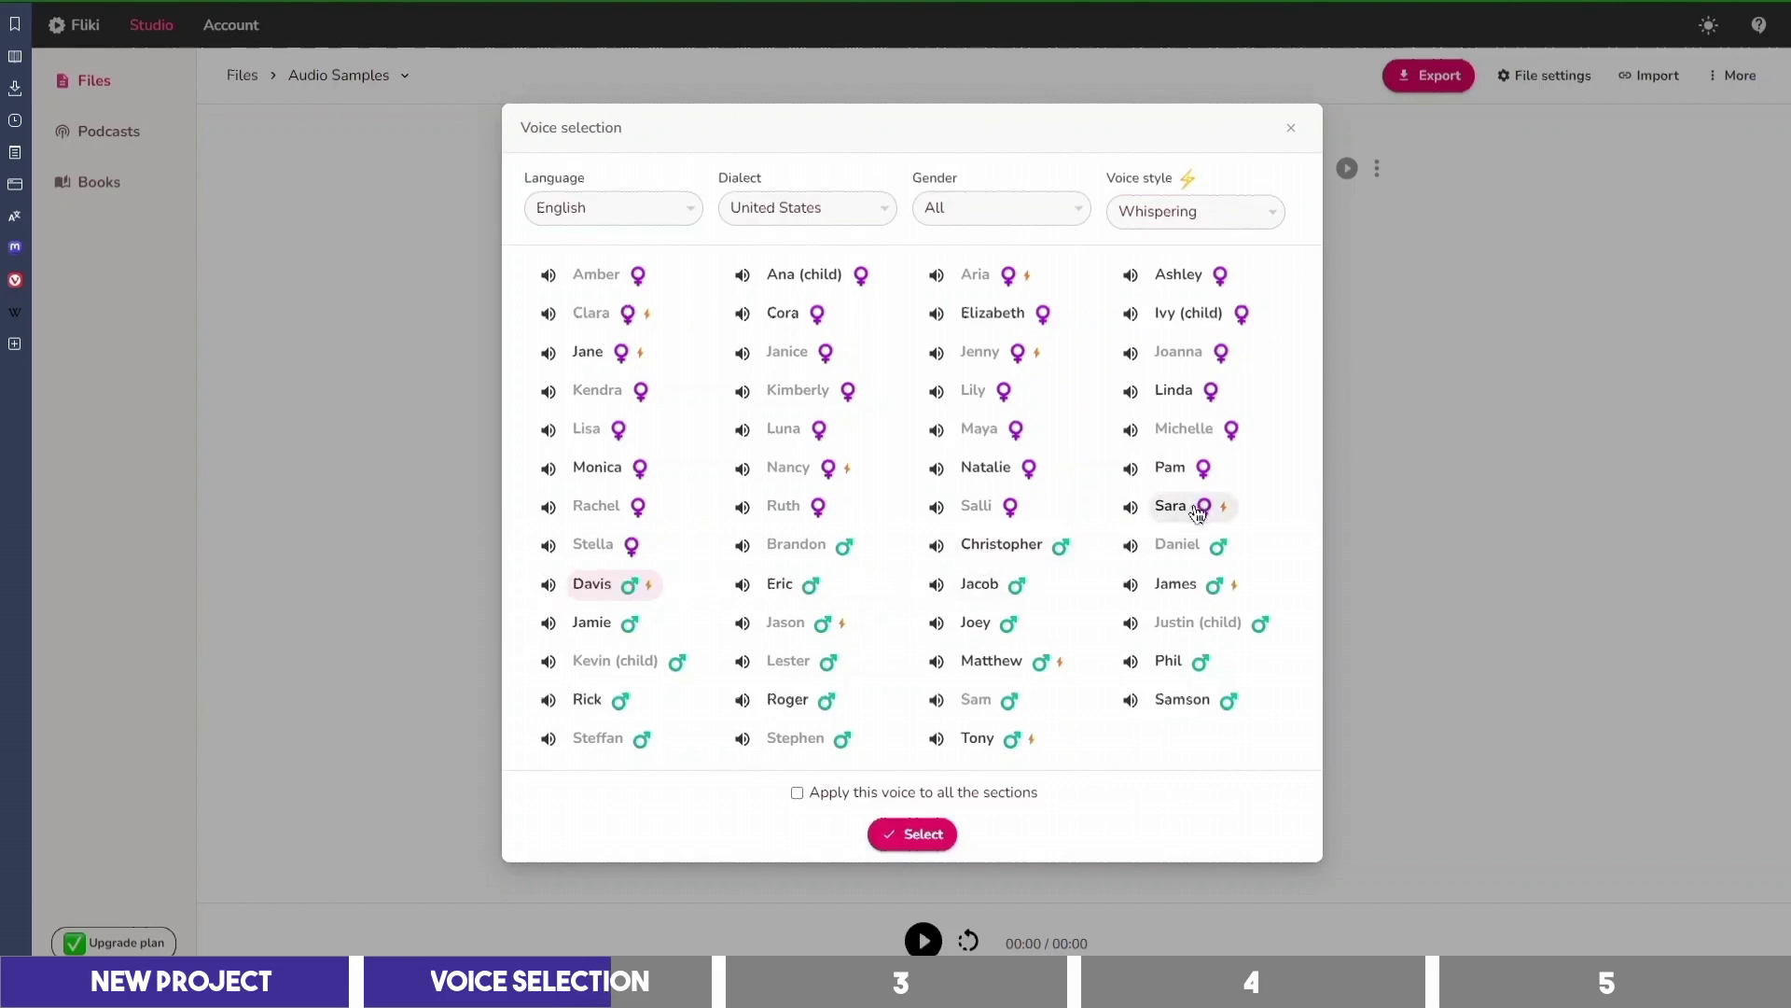
Step: Select the Sara voice and check its available voice styles, leaving it on Default
click(1170, 509)
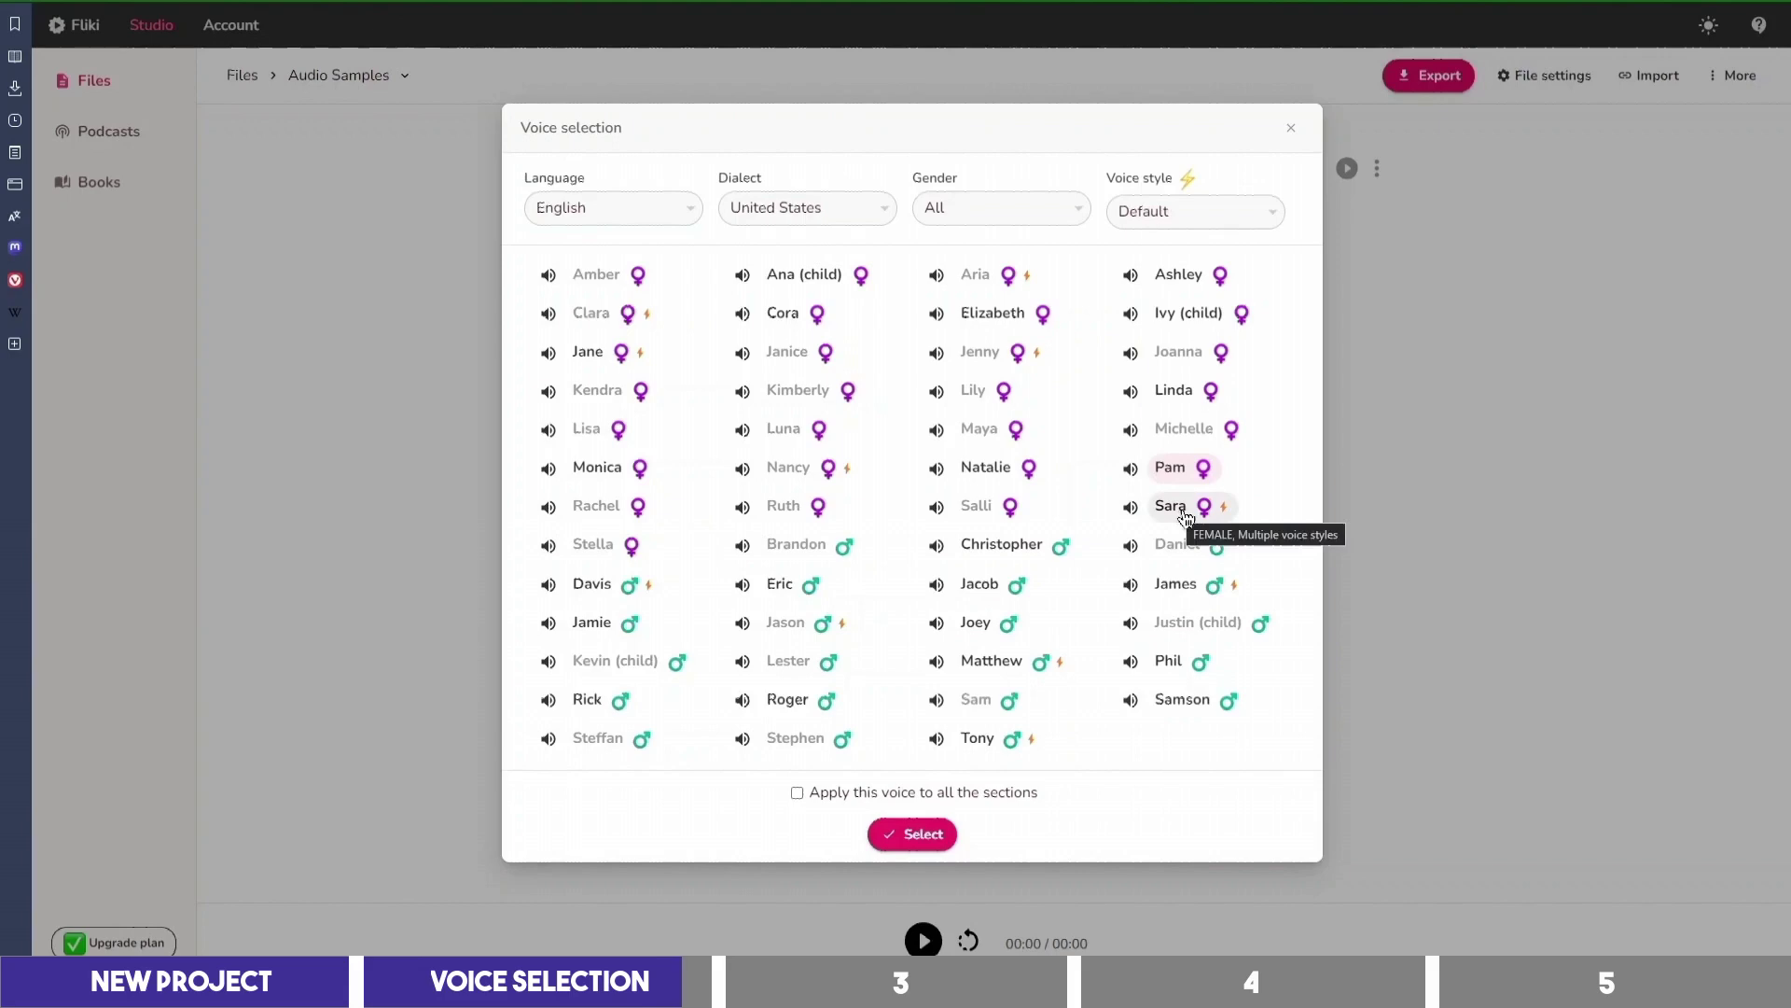
click(1180, 509)
click(1195, 211)
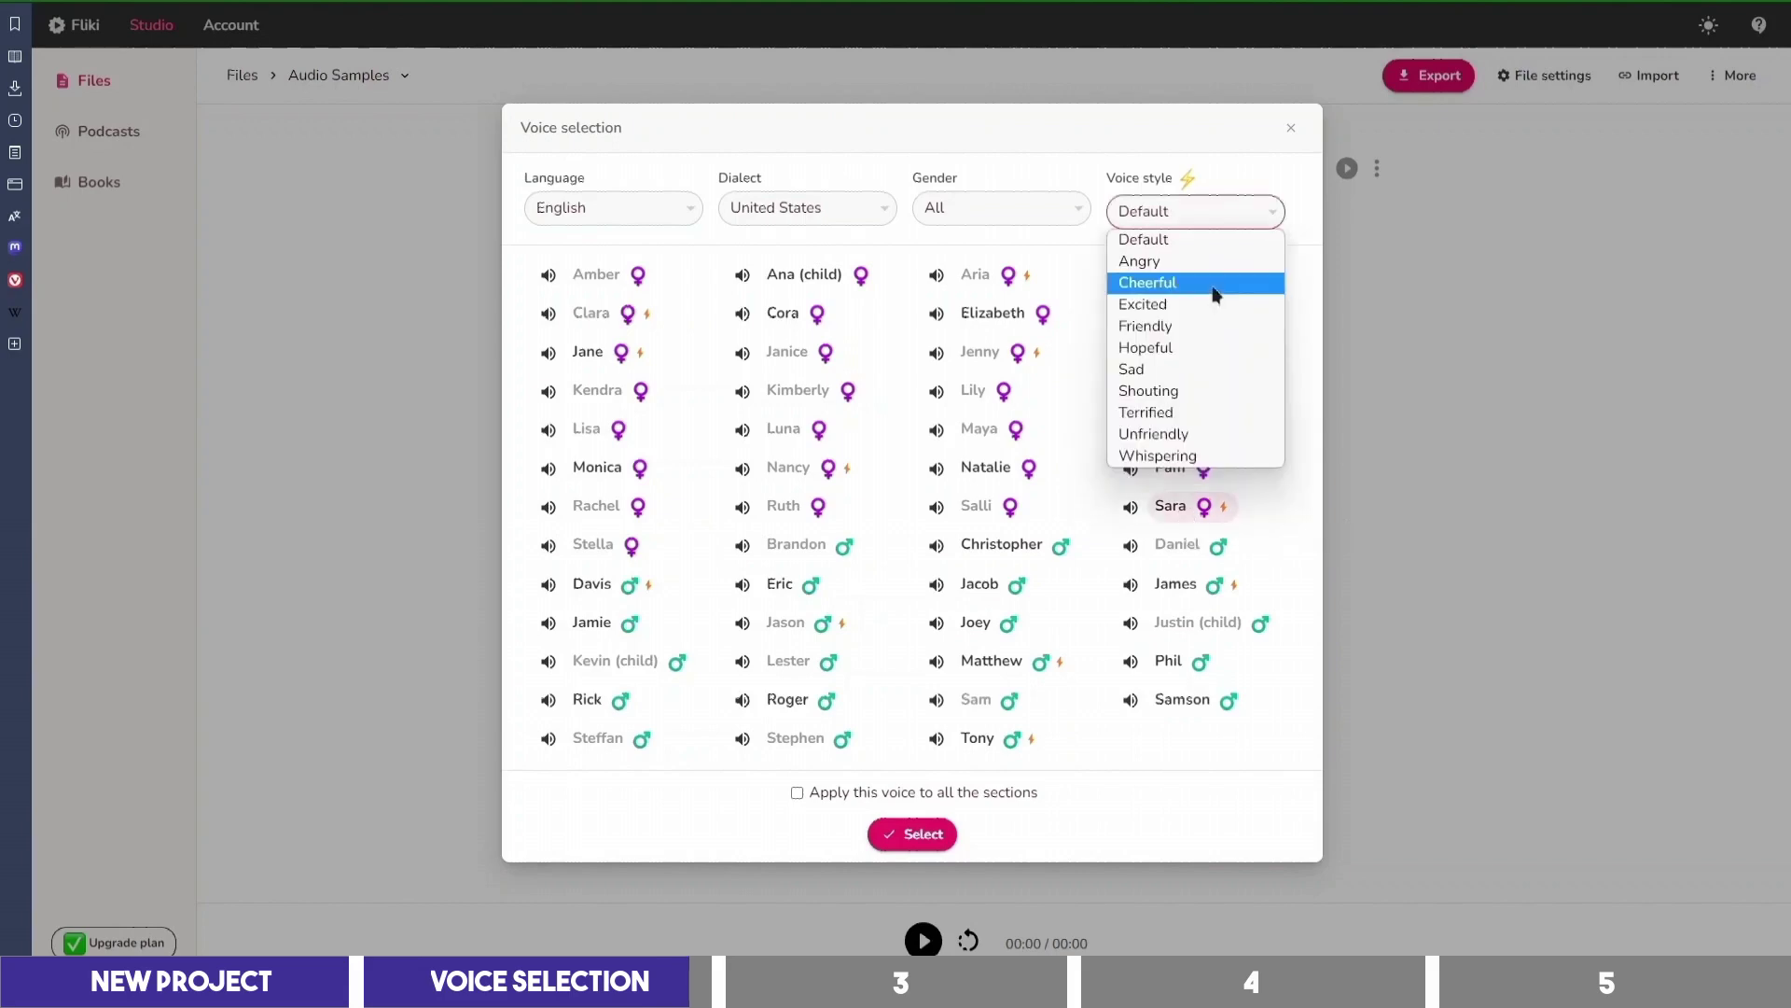
click(1213, 232)
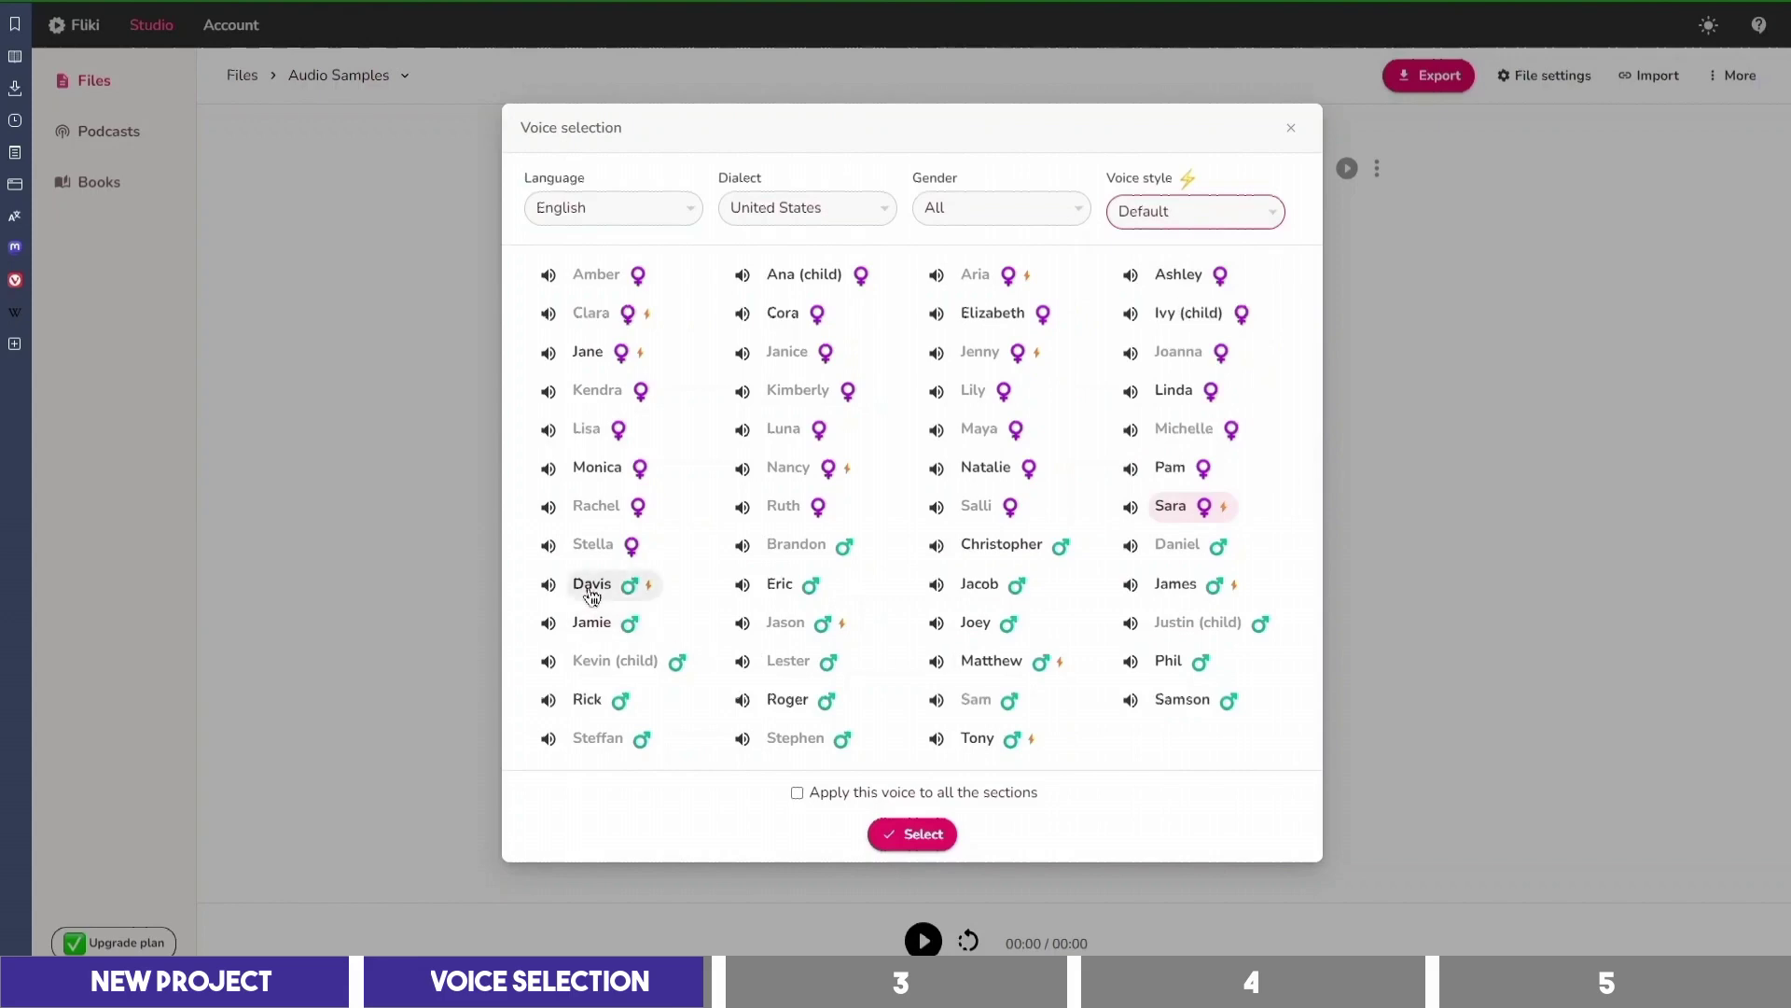
Step: Assign the Davis voice to the writing-tips section and play the section's audio
click(591, 585)
click(912, 833)
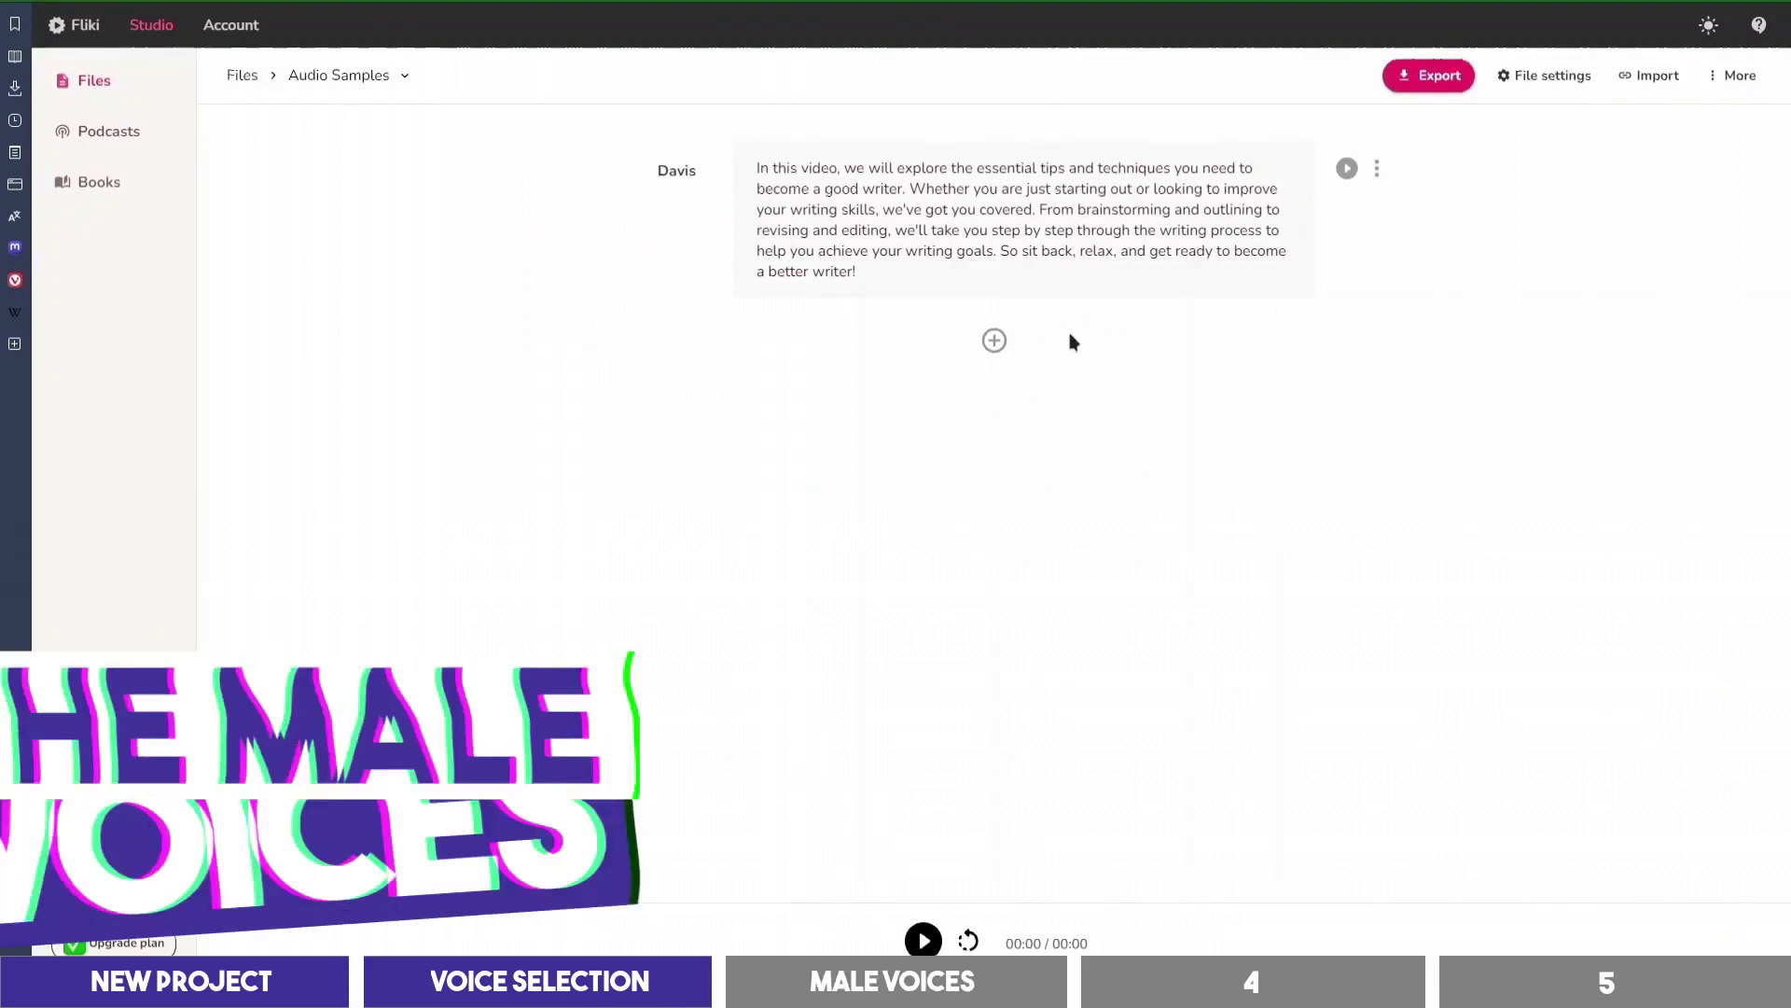
click(1349, 171)
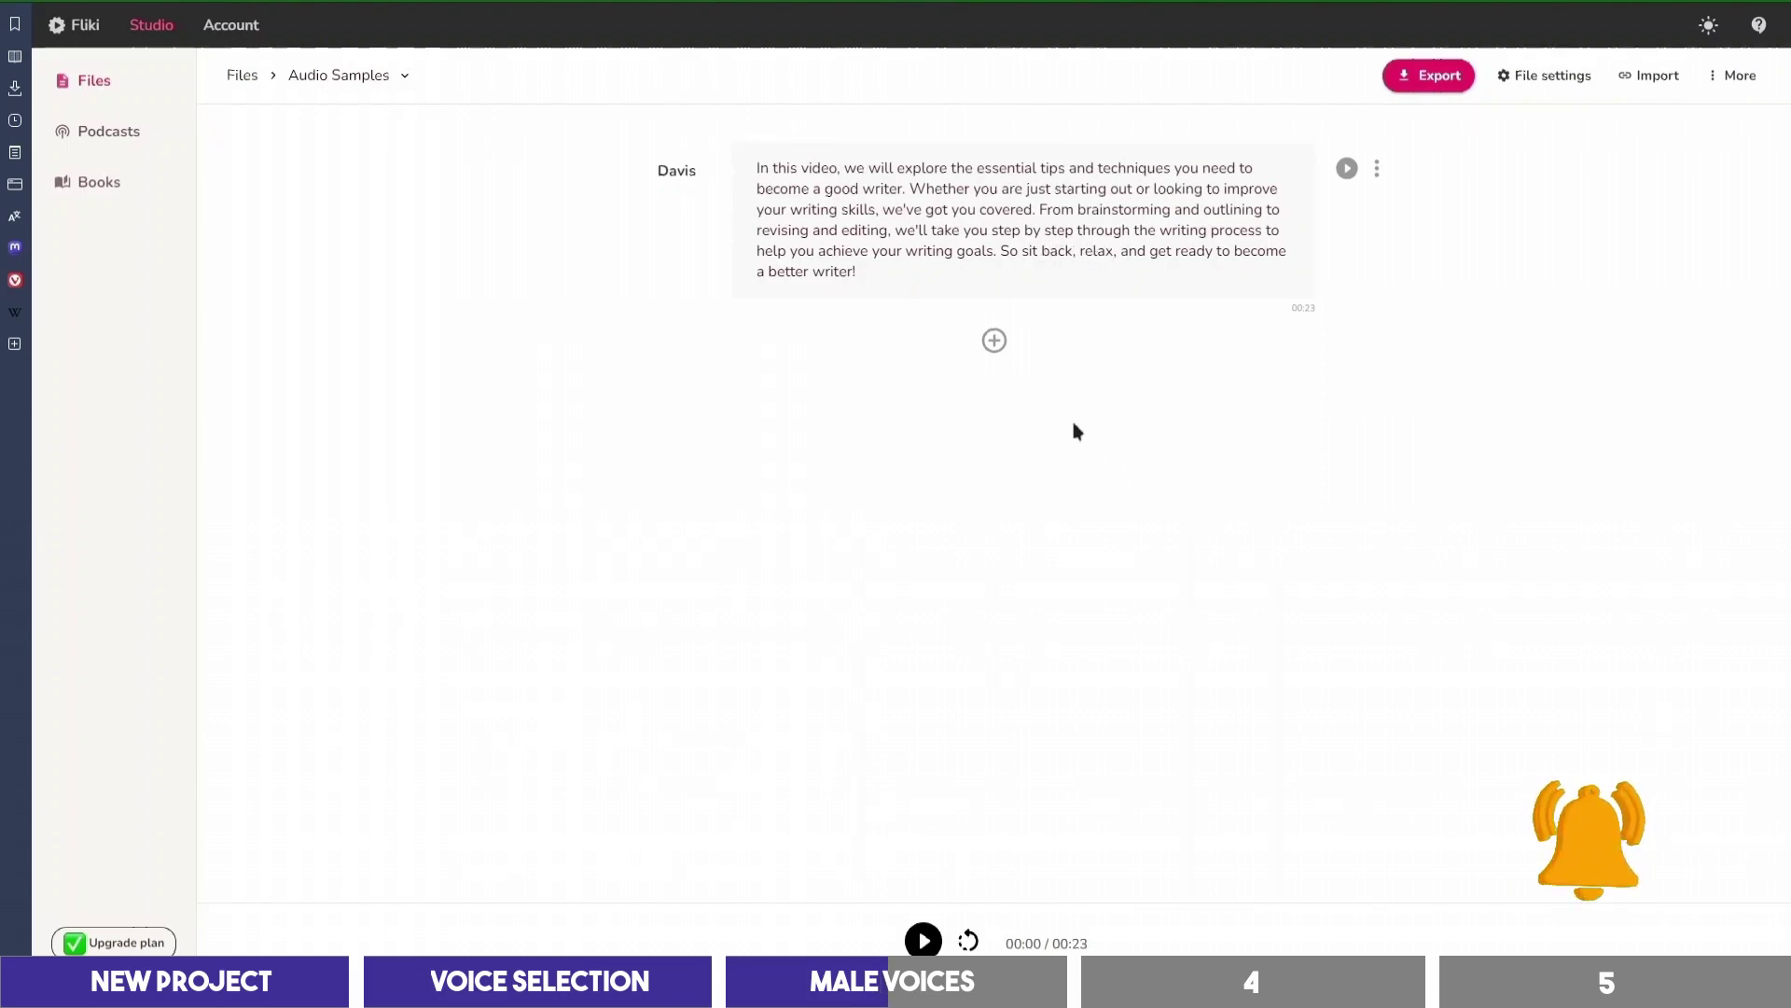
Step: Add a second section containing the Mobile Hub paragraph that begins "Looking for a reliable and affordable phone repair service?"
click(994, 340)
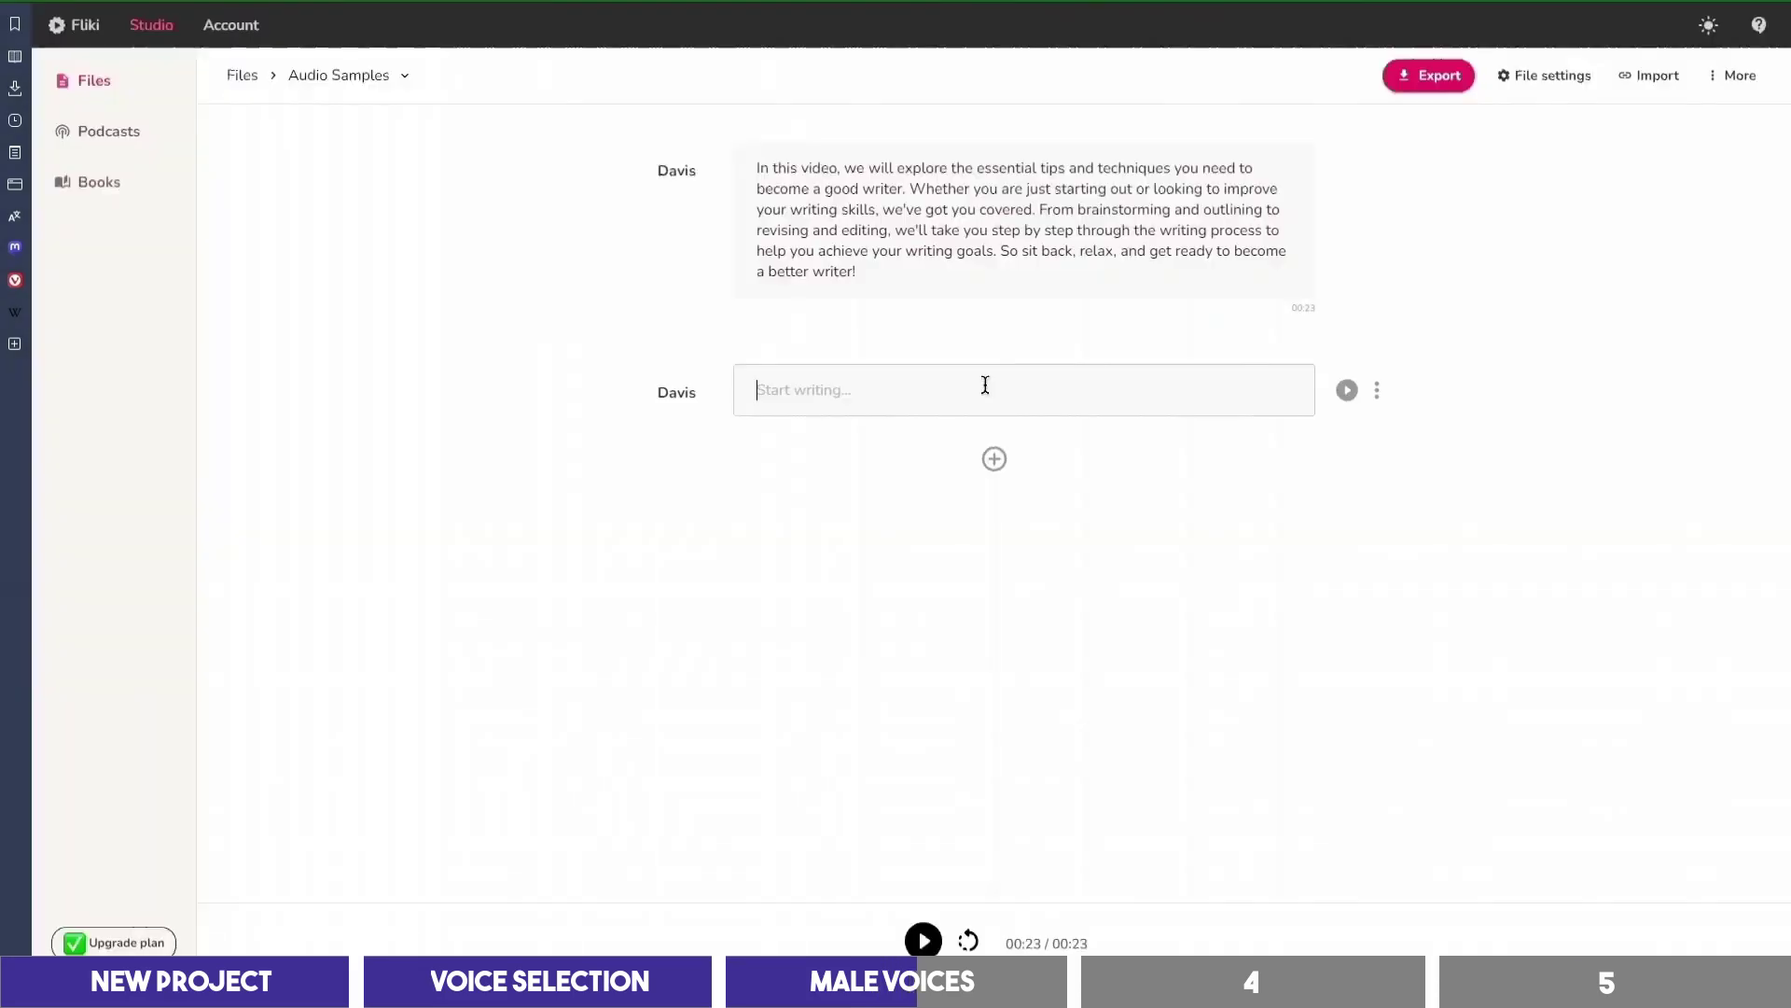
text(Looking for a reliable and affordable phone repair service? Look no further than Mobile Hub! Our experienced technicians can repair any make or model of phone in no time, so you can get back to what's important. From cracked screens to battery replacements, we've got you covered. Plus, with our competitive prices and fast turnaround times, you won't find a better value anywhere else. Don't let a broken phone slow you down - visit Mobile Hub today!)
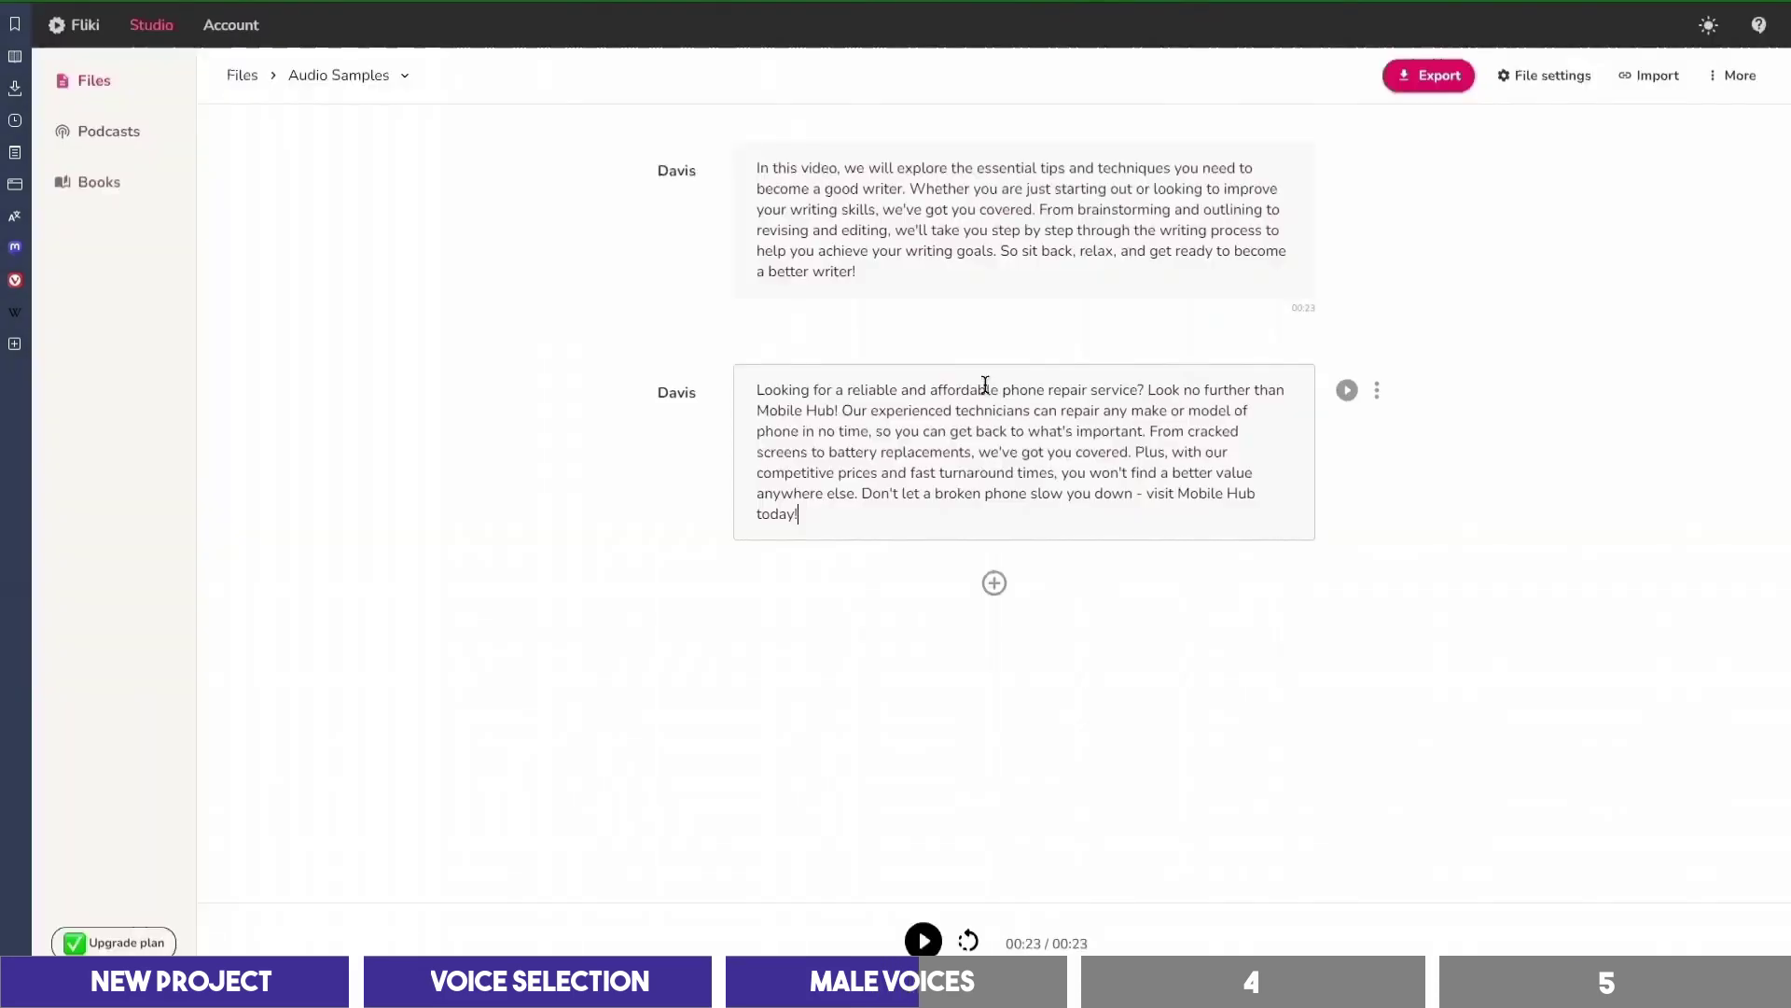
Step: Assign the Roger voice to the Mobile Hub section and play the section's audio
click(697, 411)
click(742, 701)
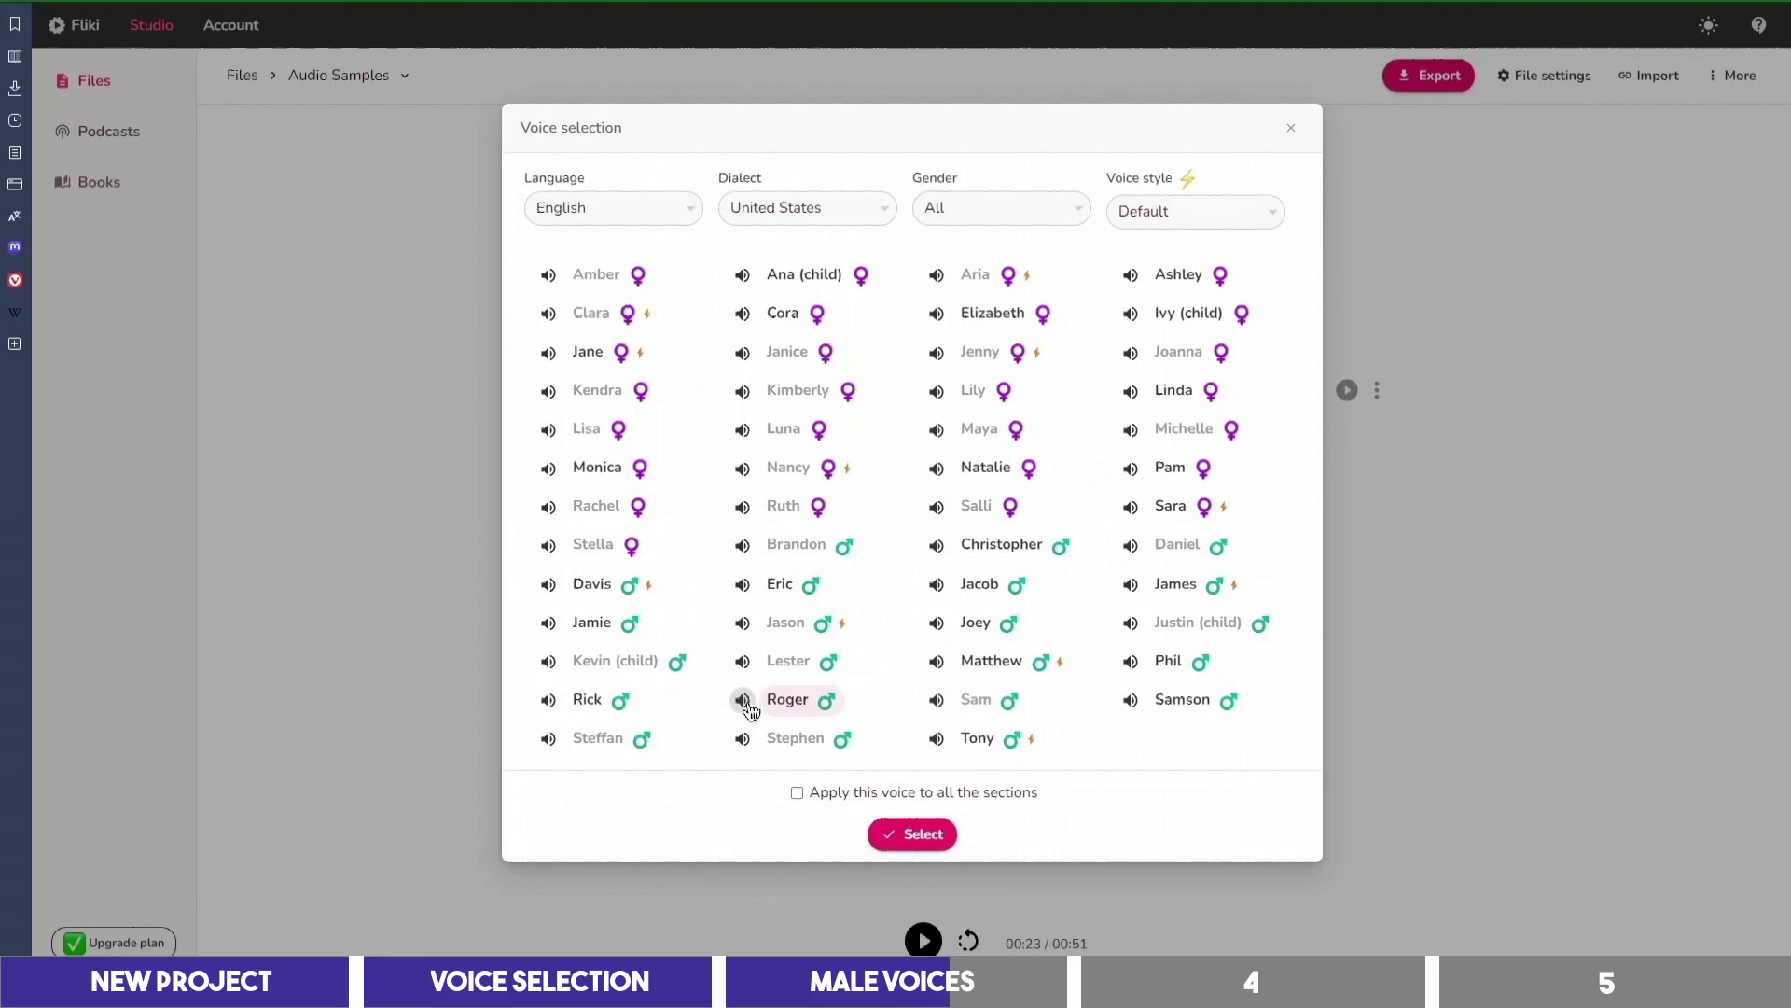
click(912, 833)
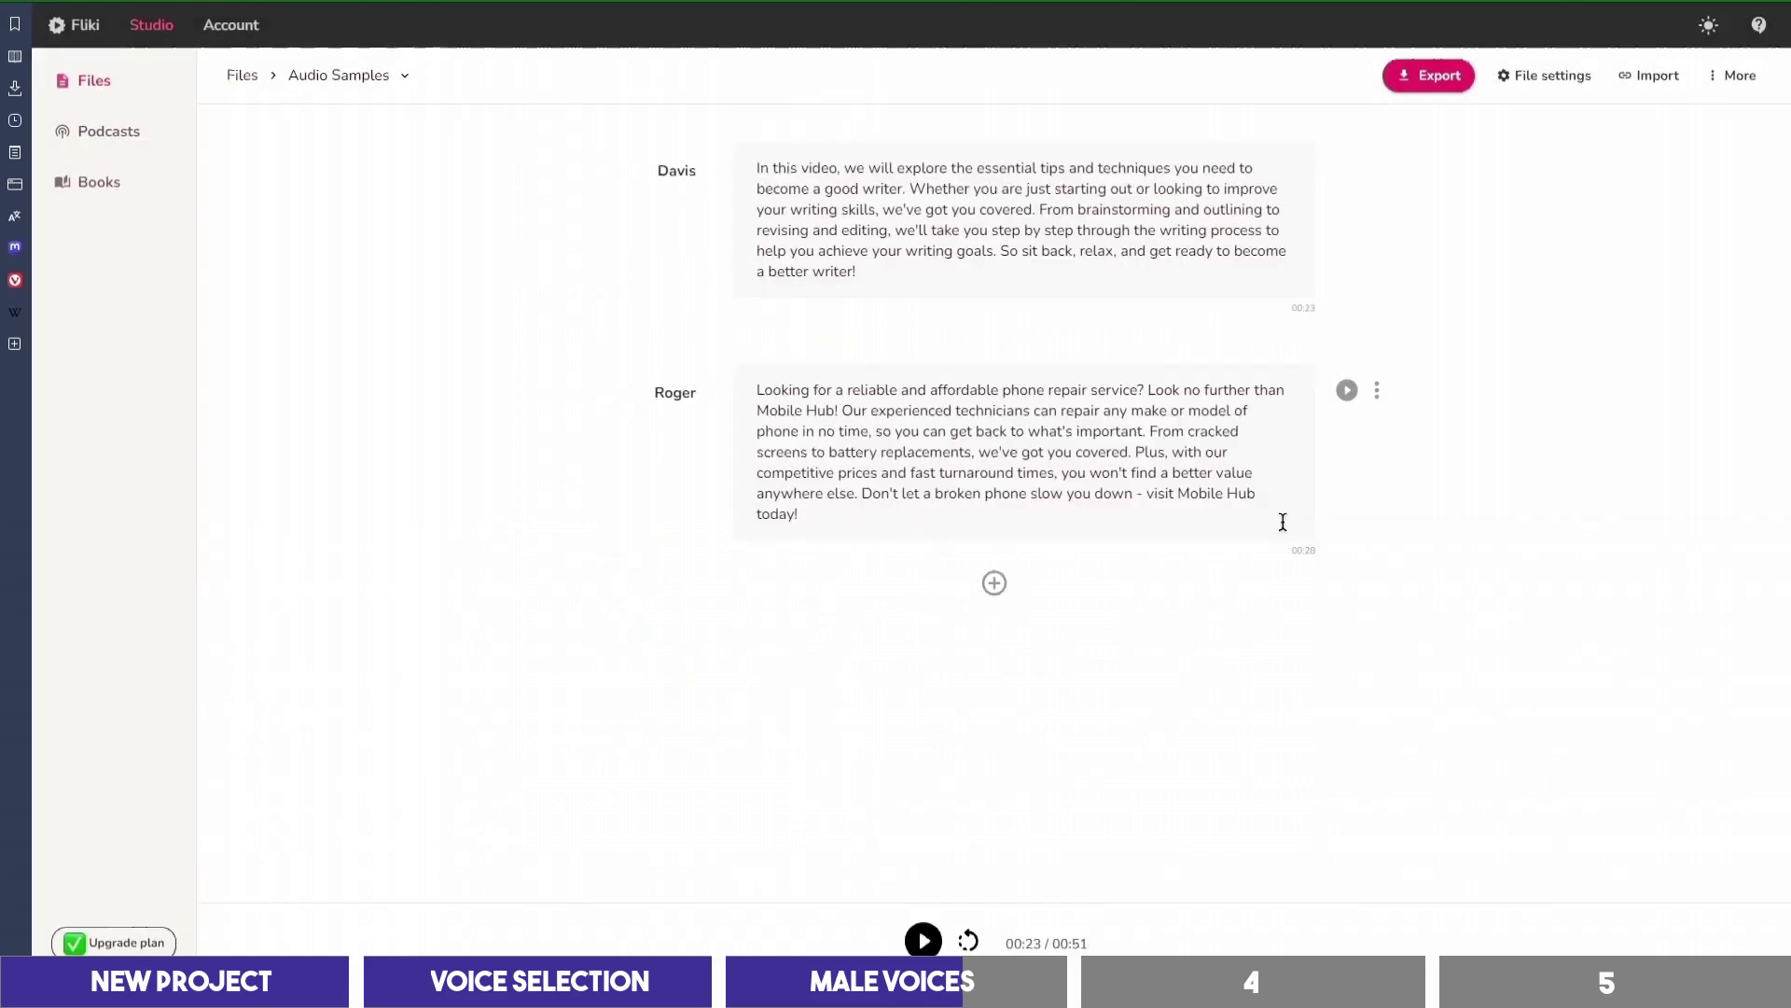
click(1347, 390)
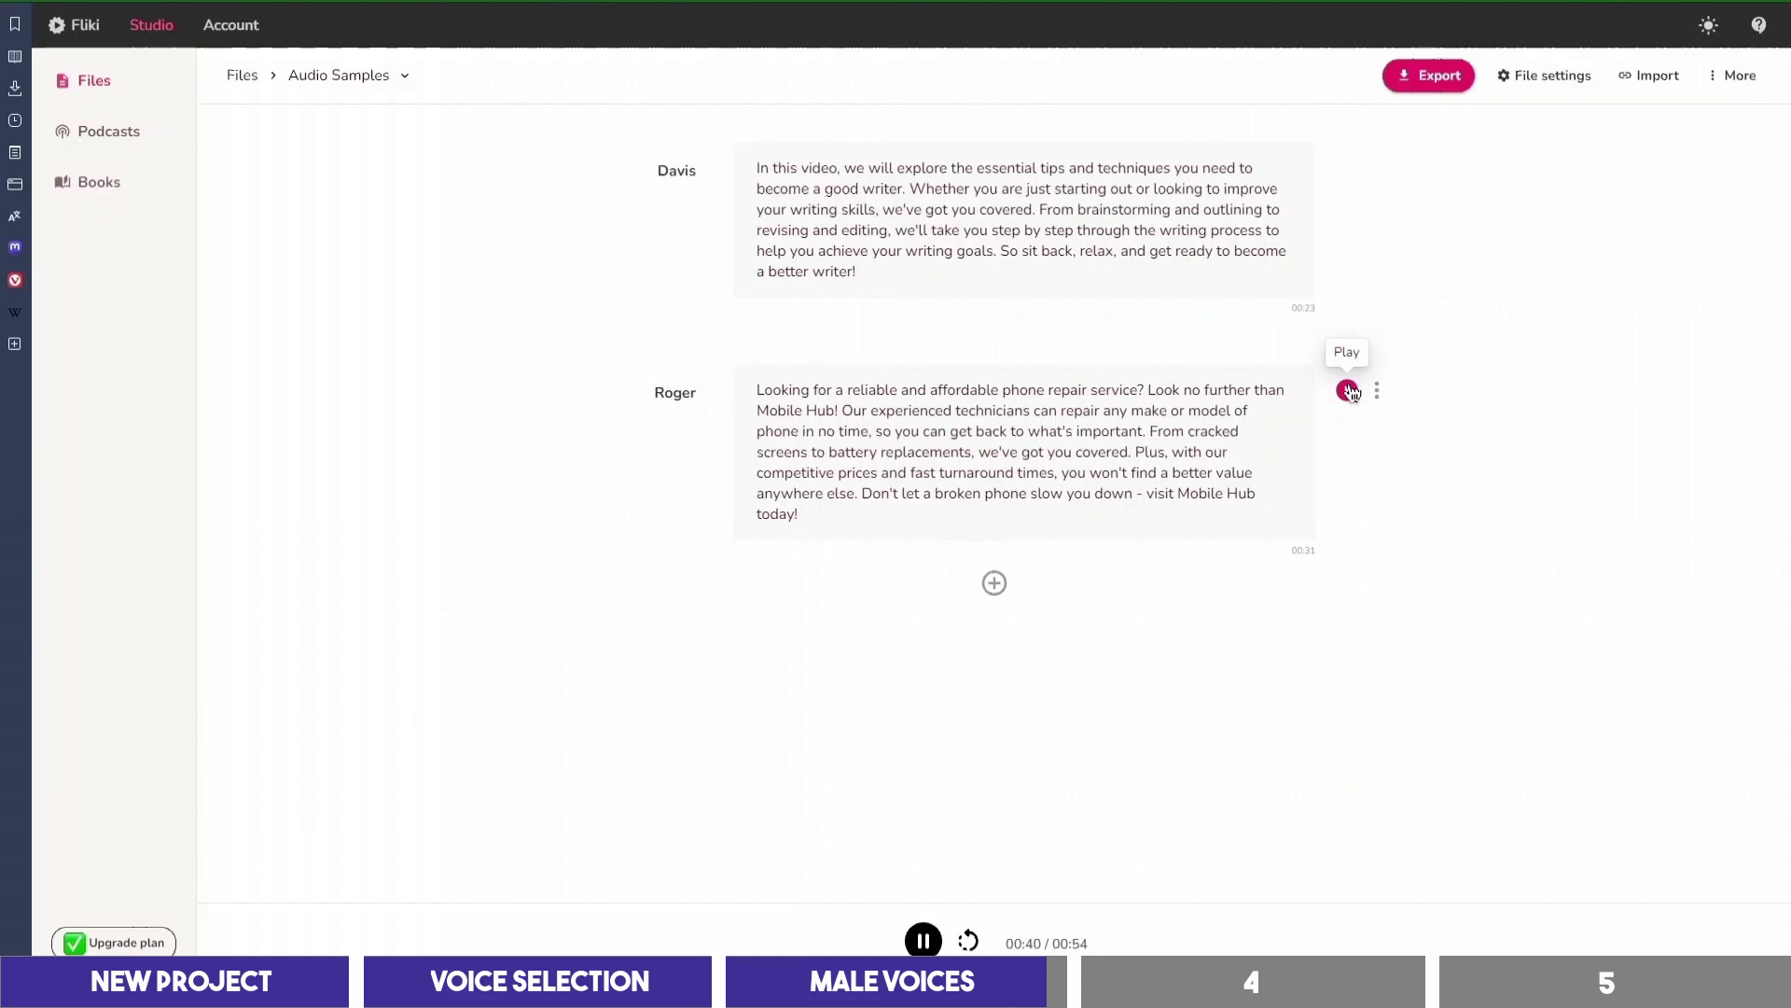
click(1350, 391)
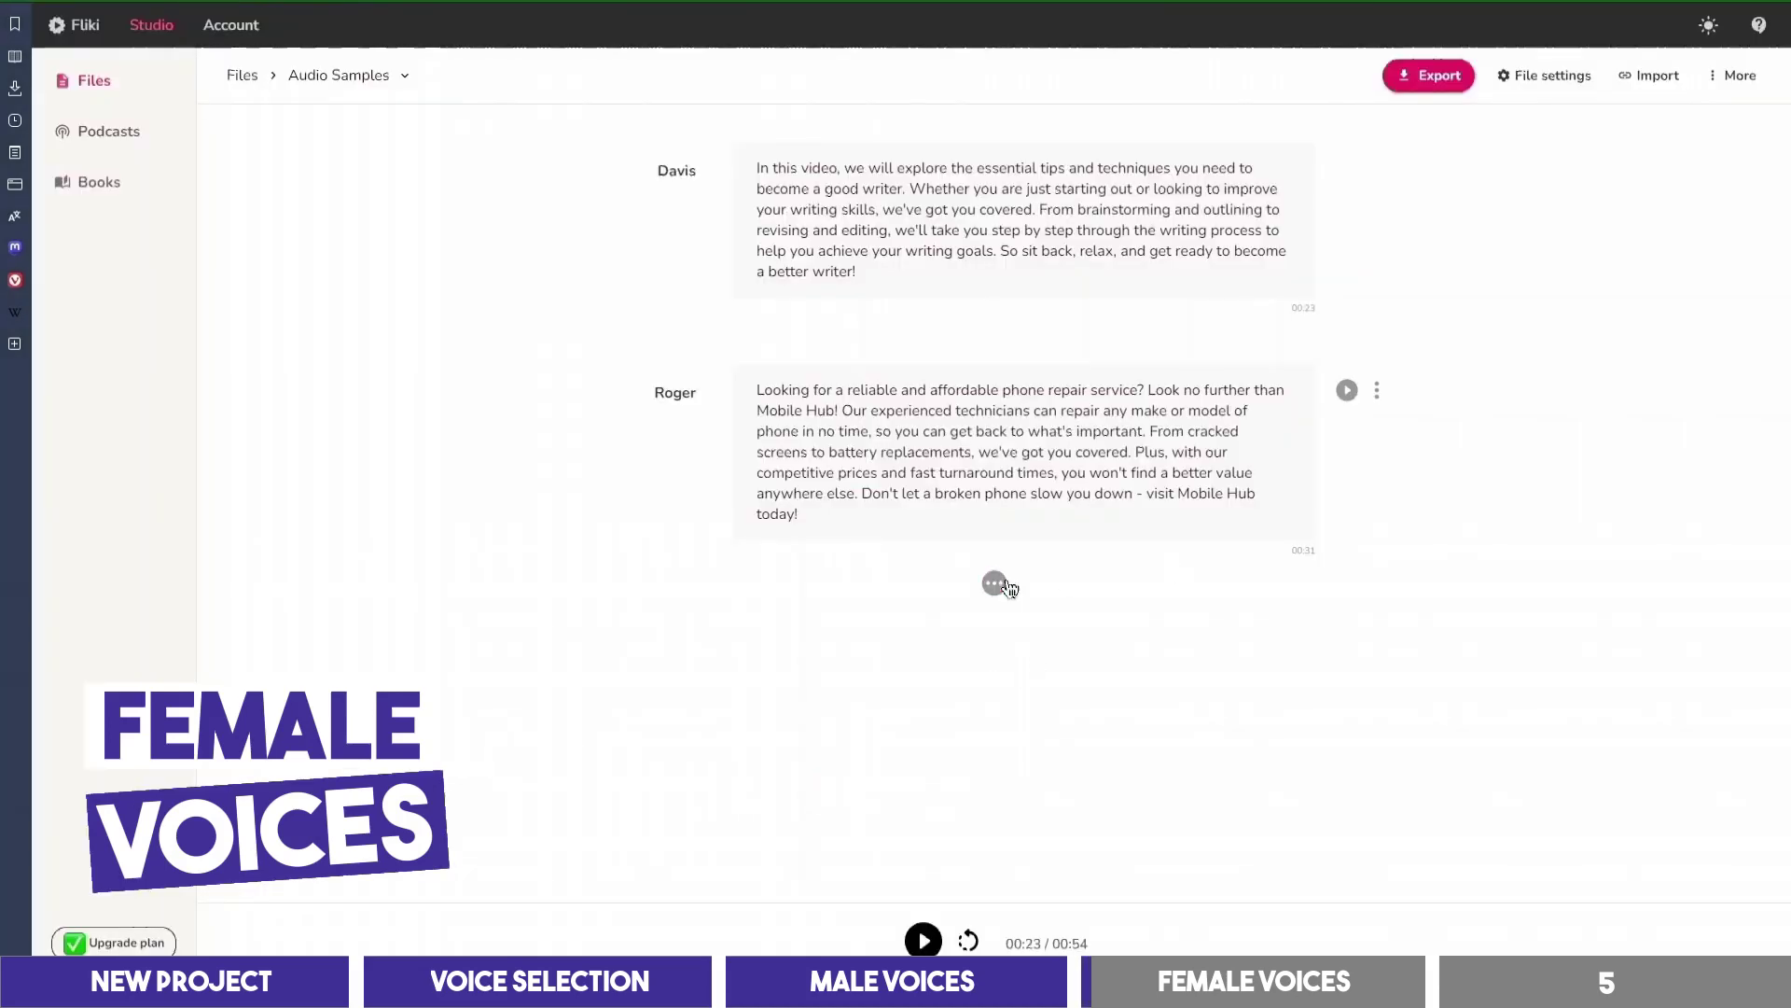
Step: Add a third section containing the Dubai paragraph that begins "Here are the 5 most popular places to visit in Dubai"
click(994, 581)
key(ctrl+v)
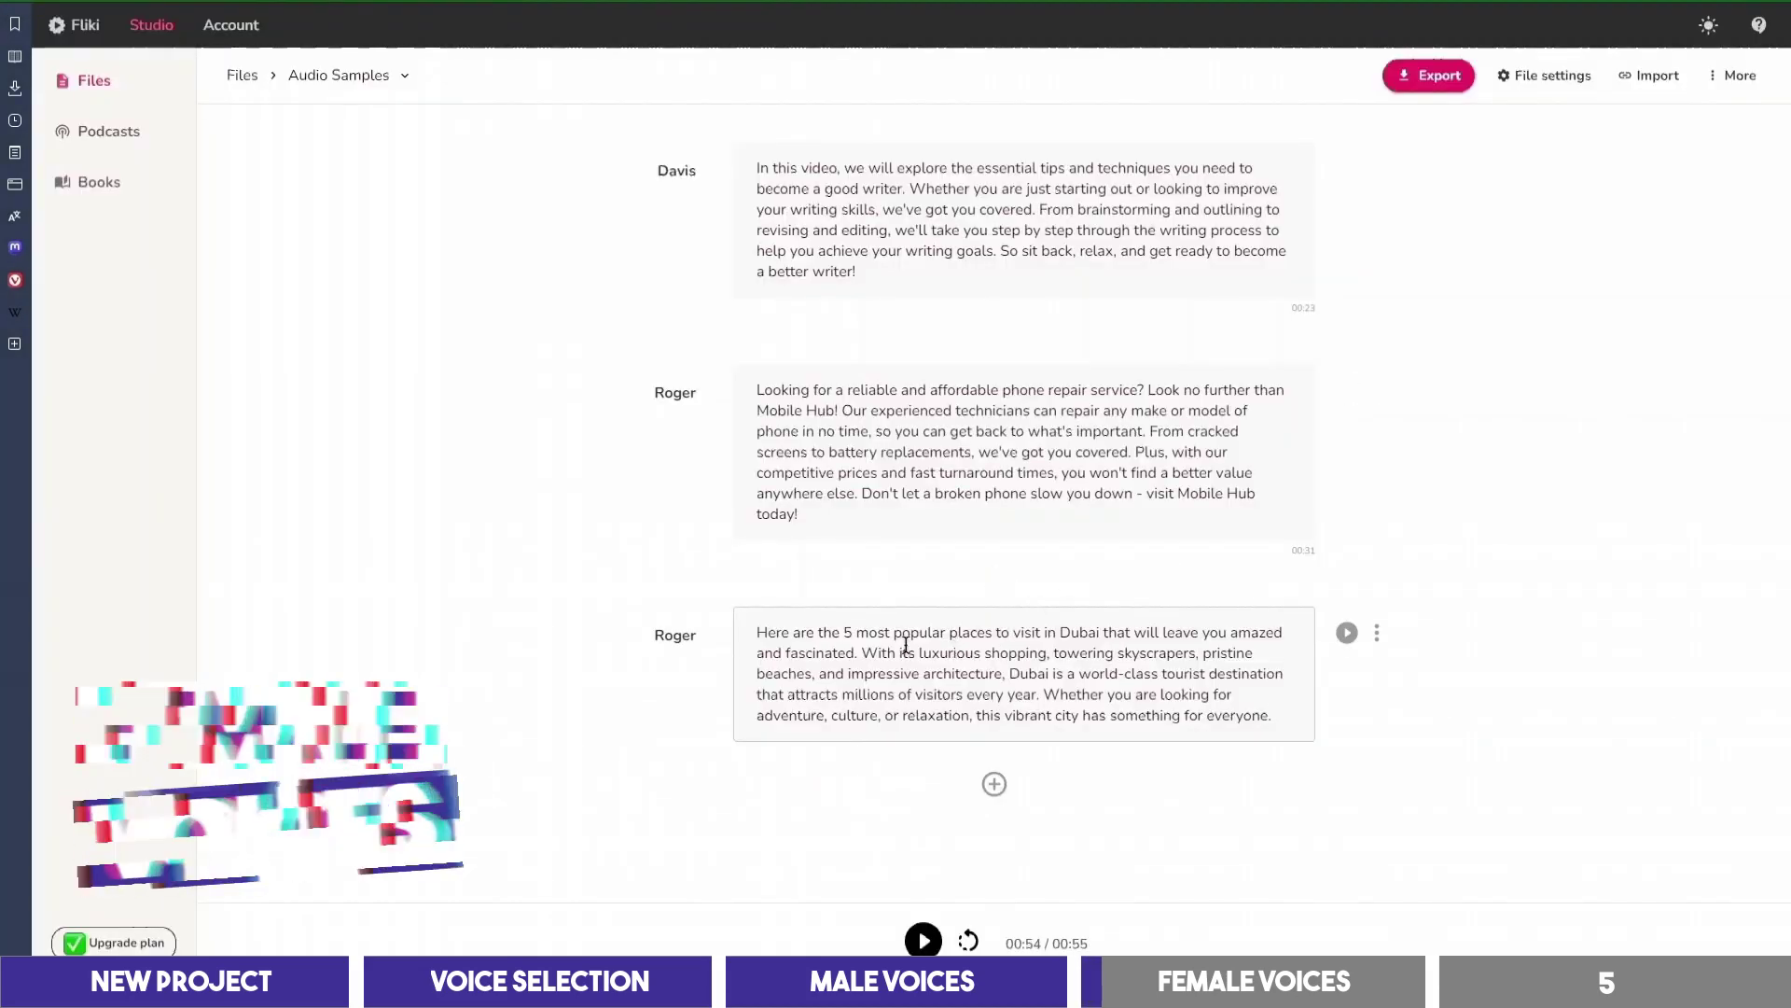
Step: Assign the Sara voice in Default style to the Dubai section, play its audio and stop the playback
click(675, 634)
click(1170, 506)
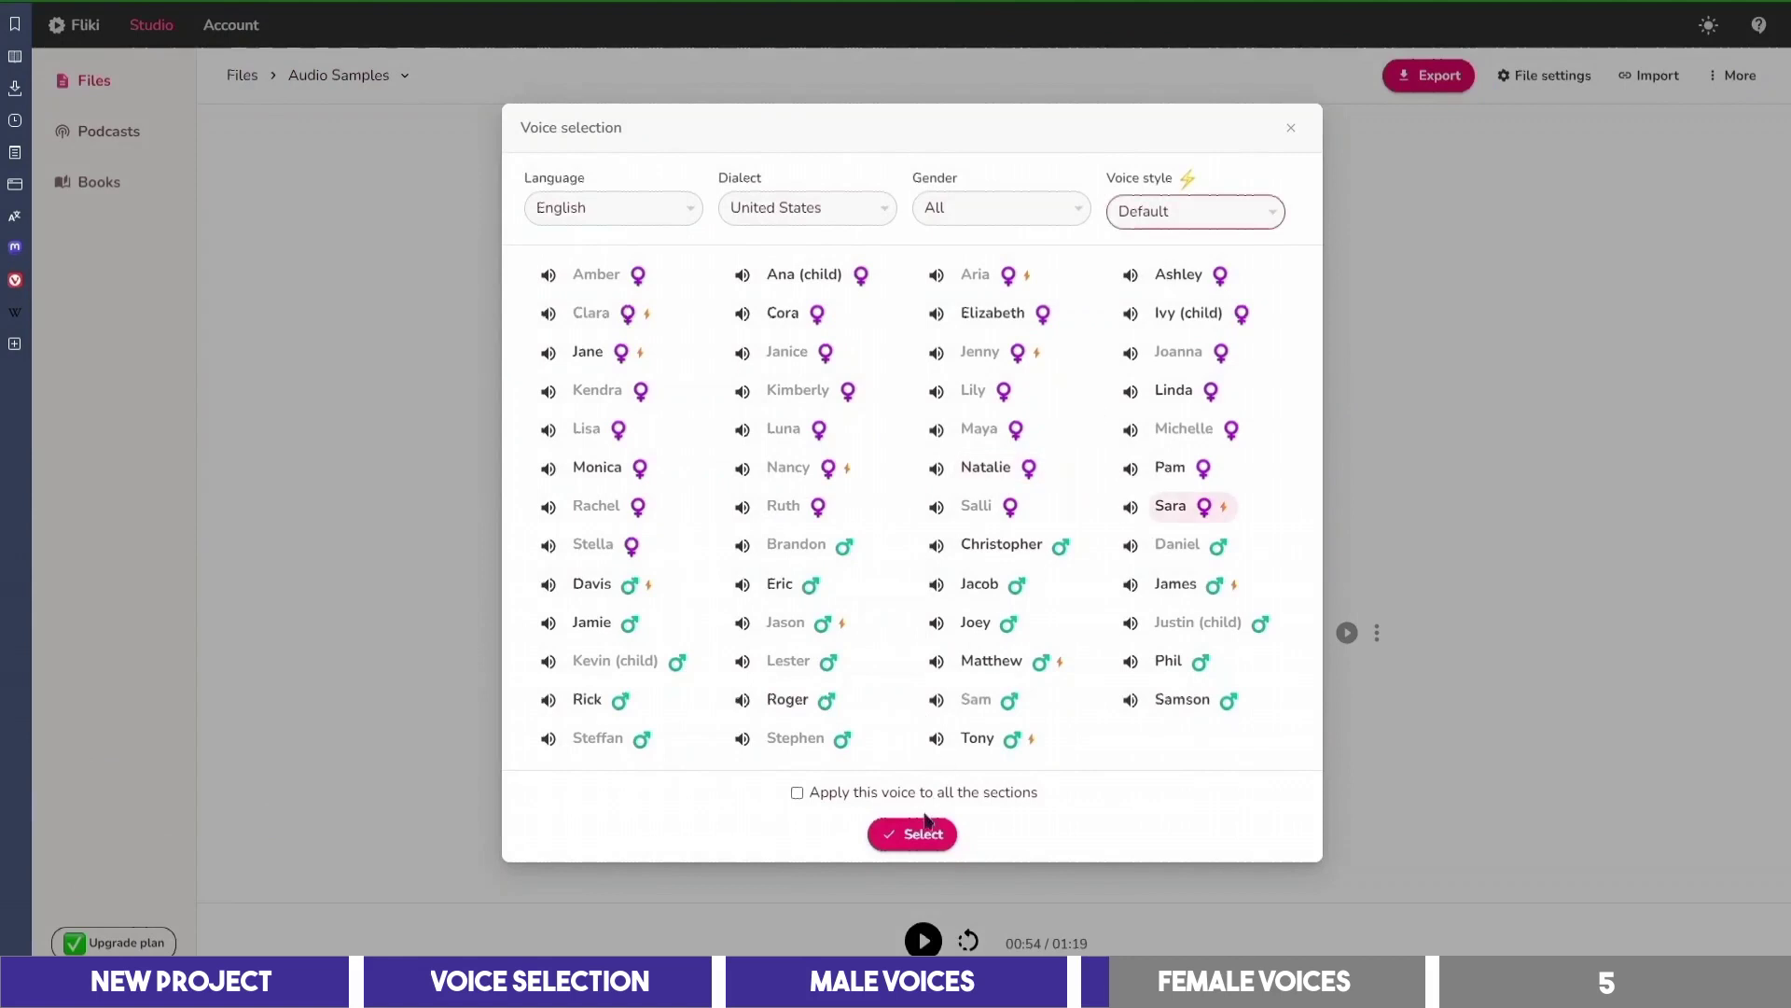
click(914, 833)
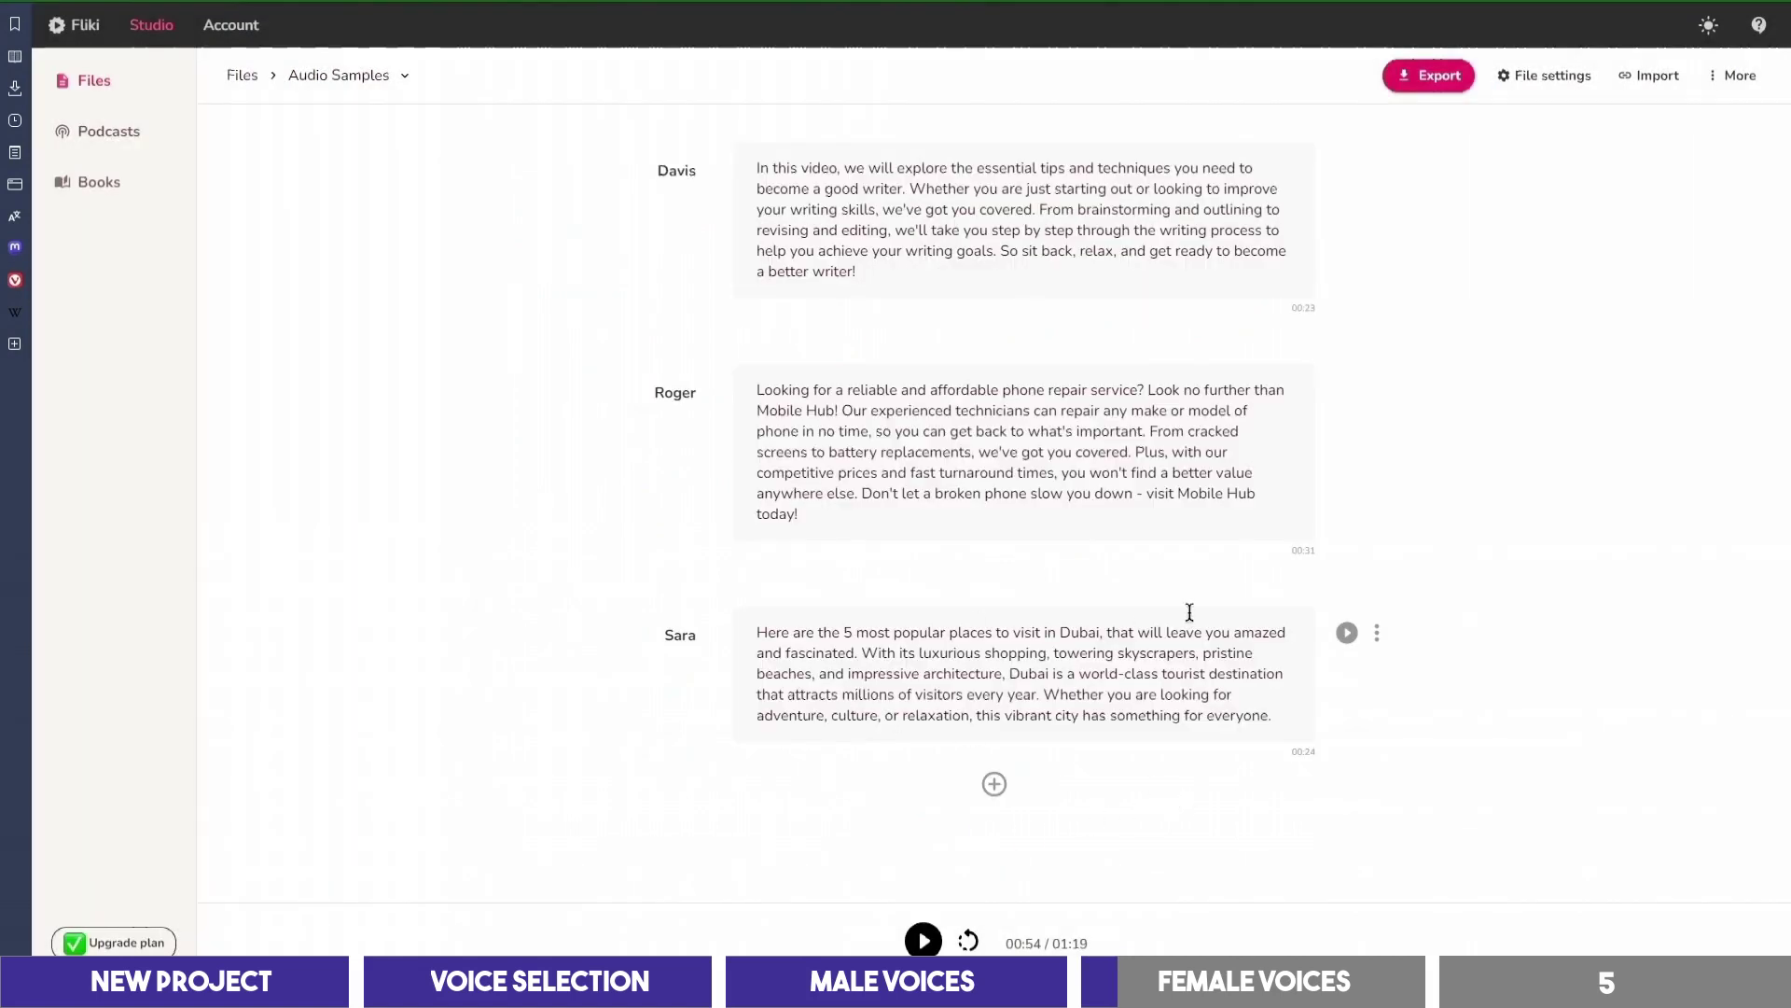
click(1349, 635)
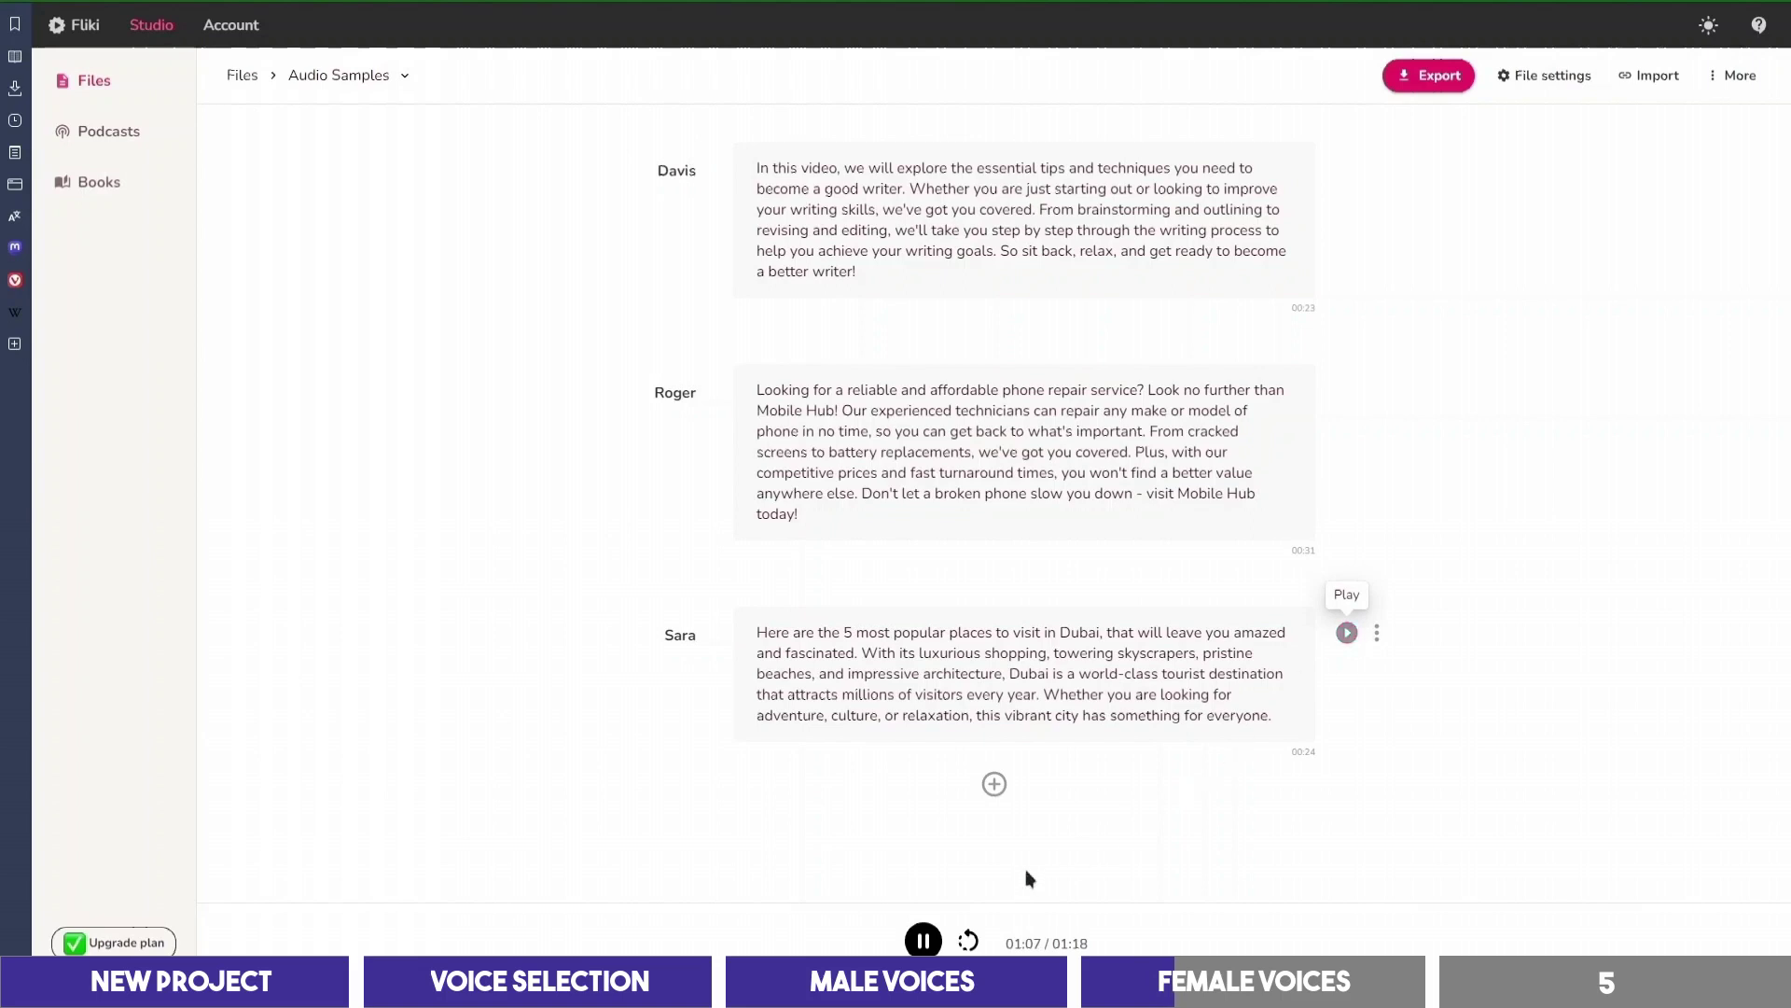
click(923, 940)
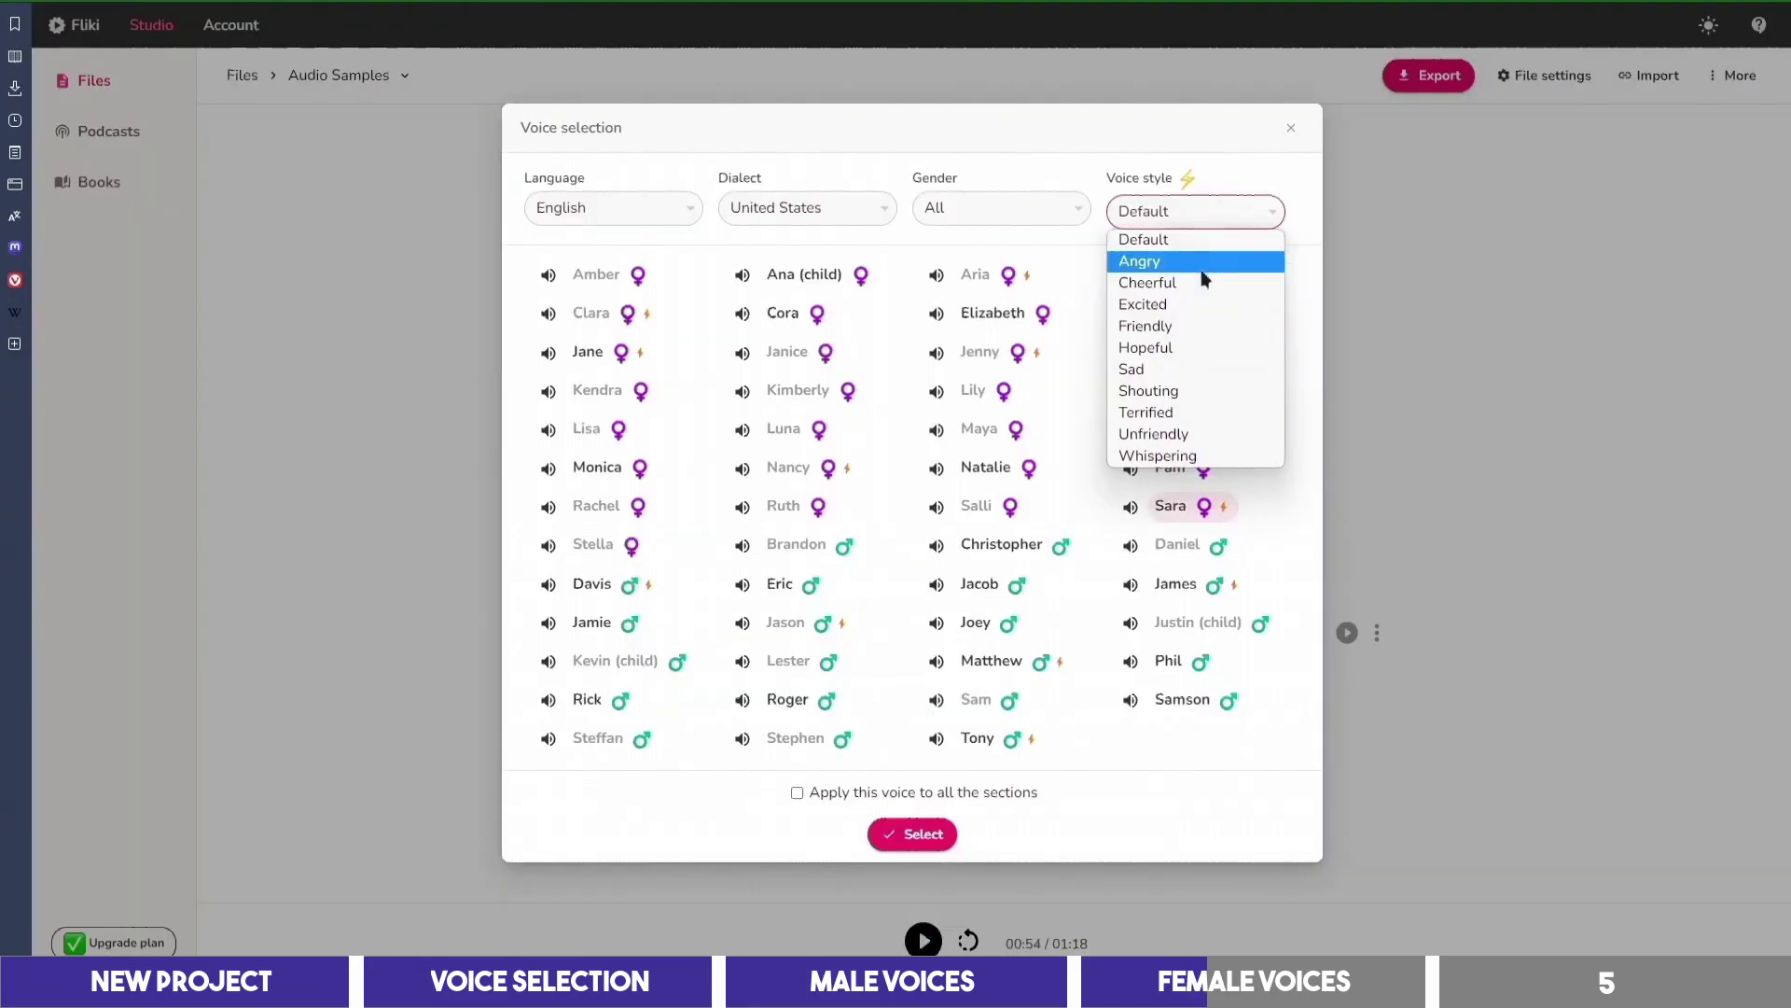
Step: Change the Dubai section's Sara voice style to Cheerful and play the section's audio
click(1202, 283)
click(910, 843)
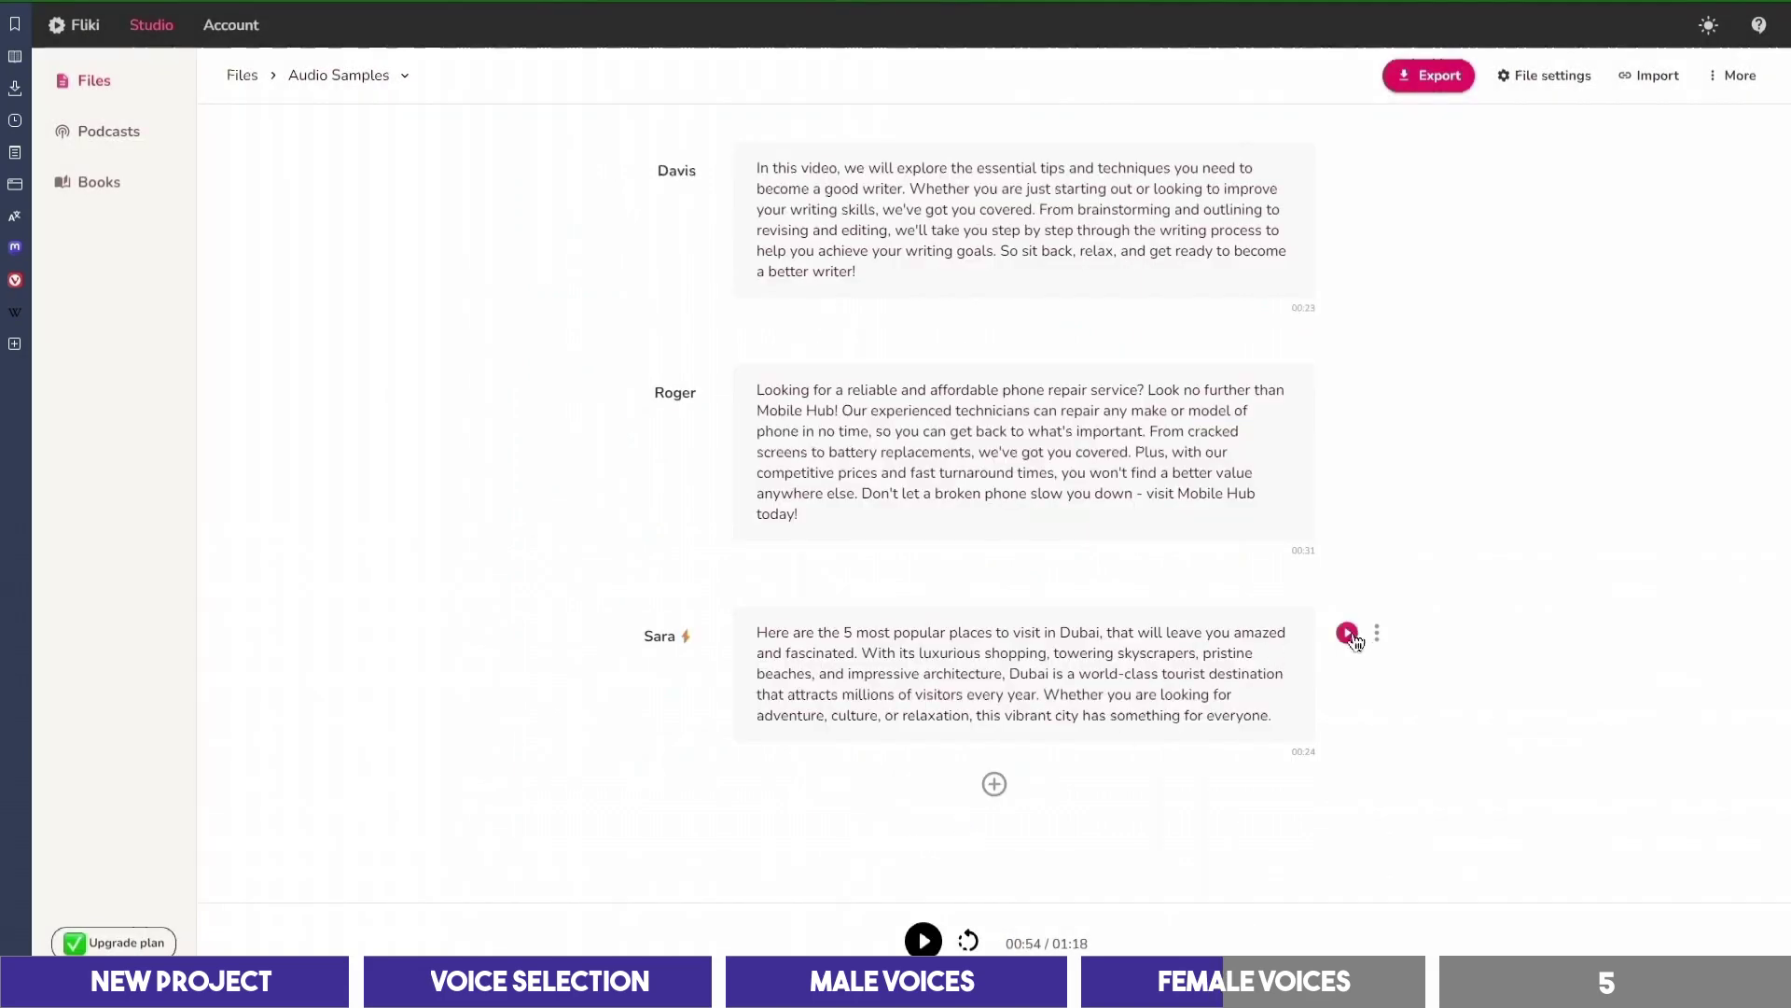
click(1348, 634)
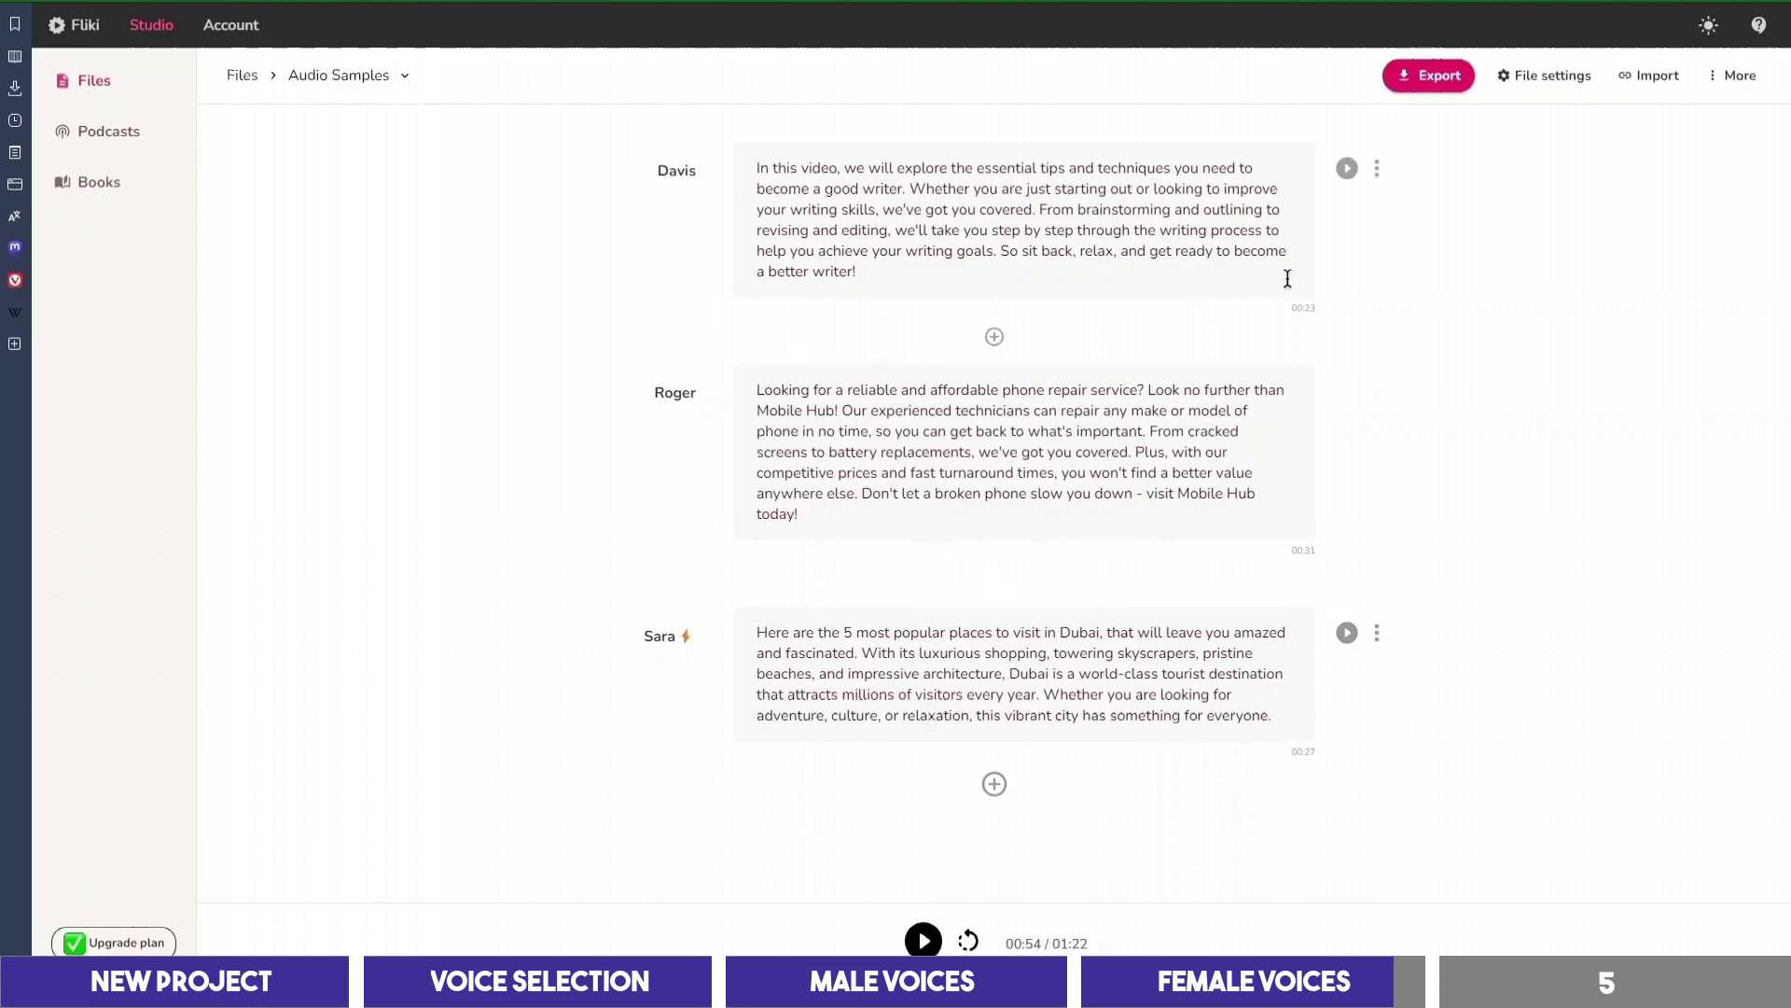
Step: Open the export options for the Audio Samples file
click(1430, 84)
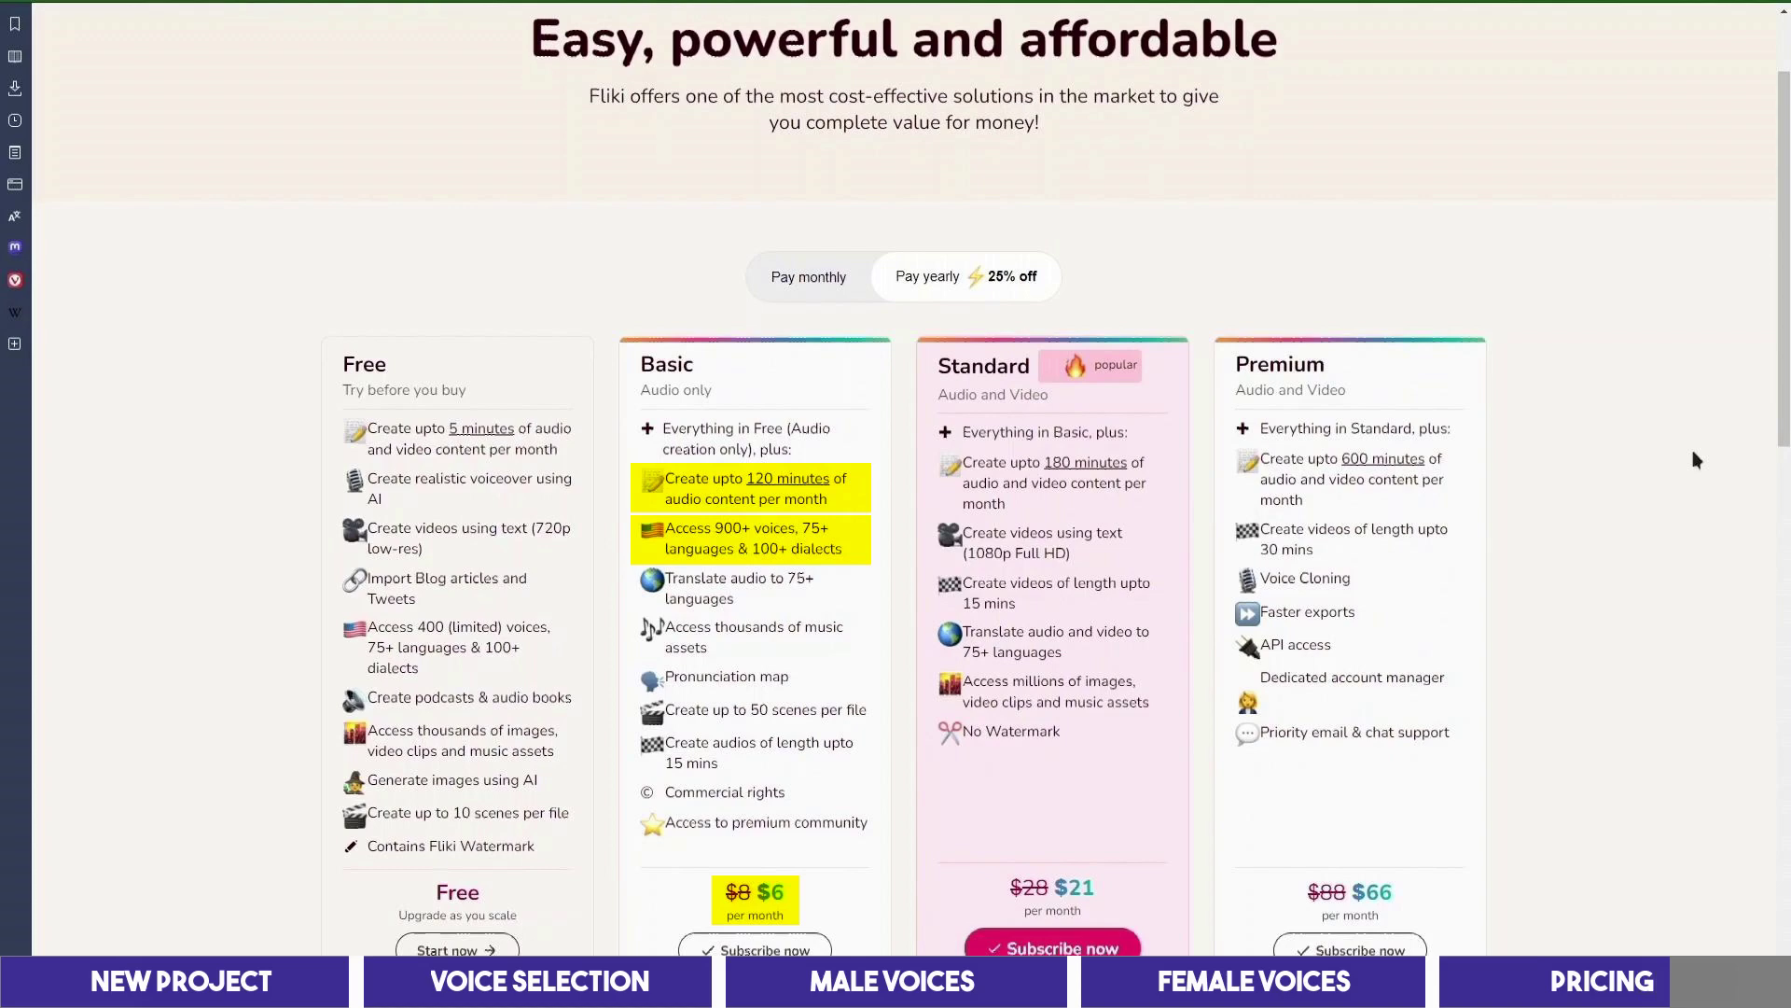
Step: Review the features and yearly prices of Fliki's Free, Basic, Standard and Premium plans
scroll(806, 434, down, 1)
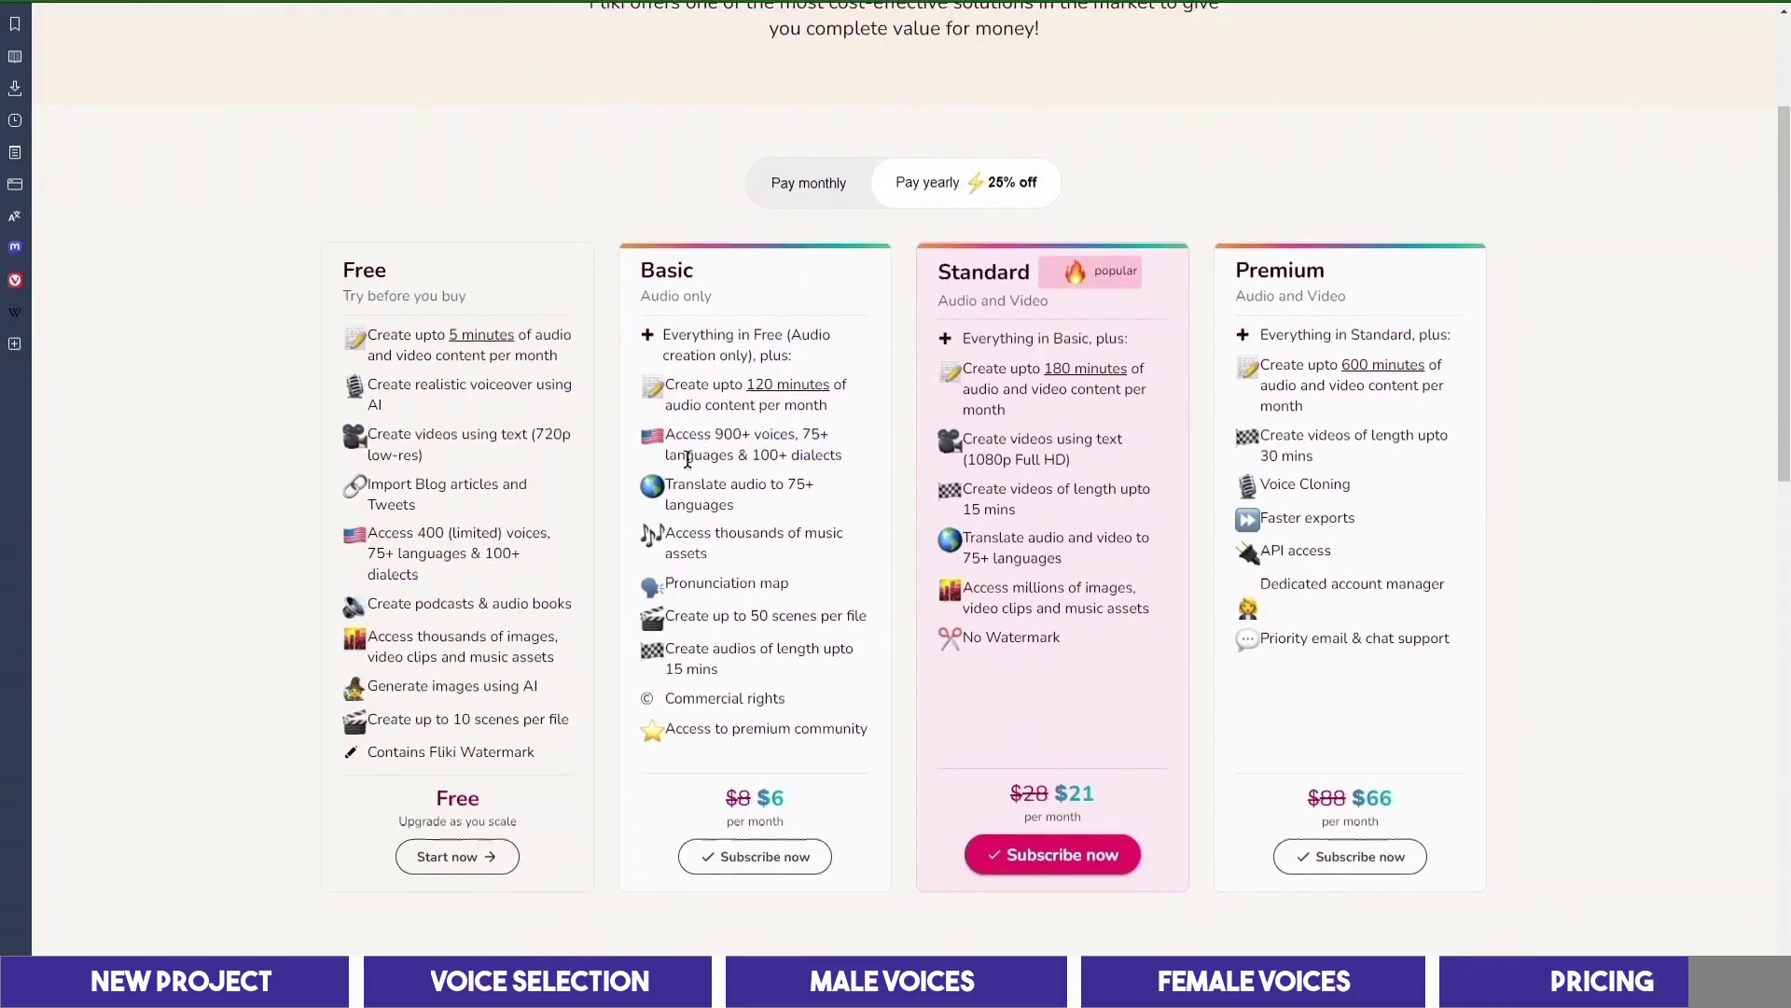
scroll(565, 472, down, 1)
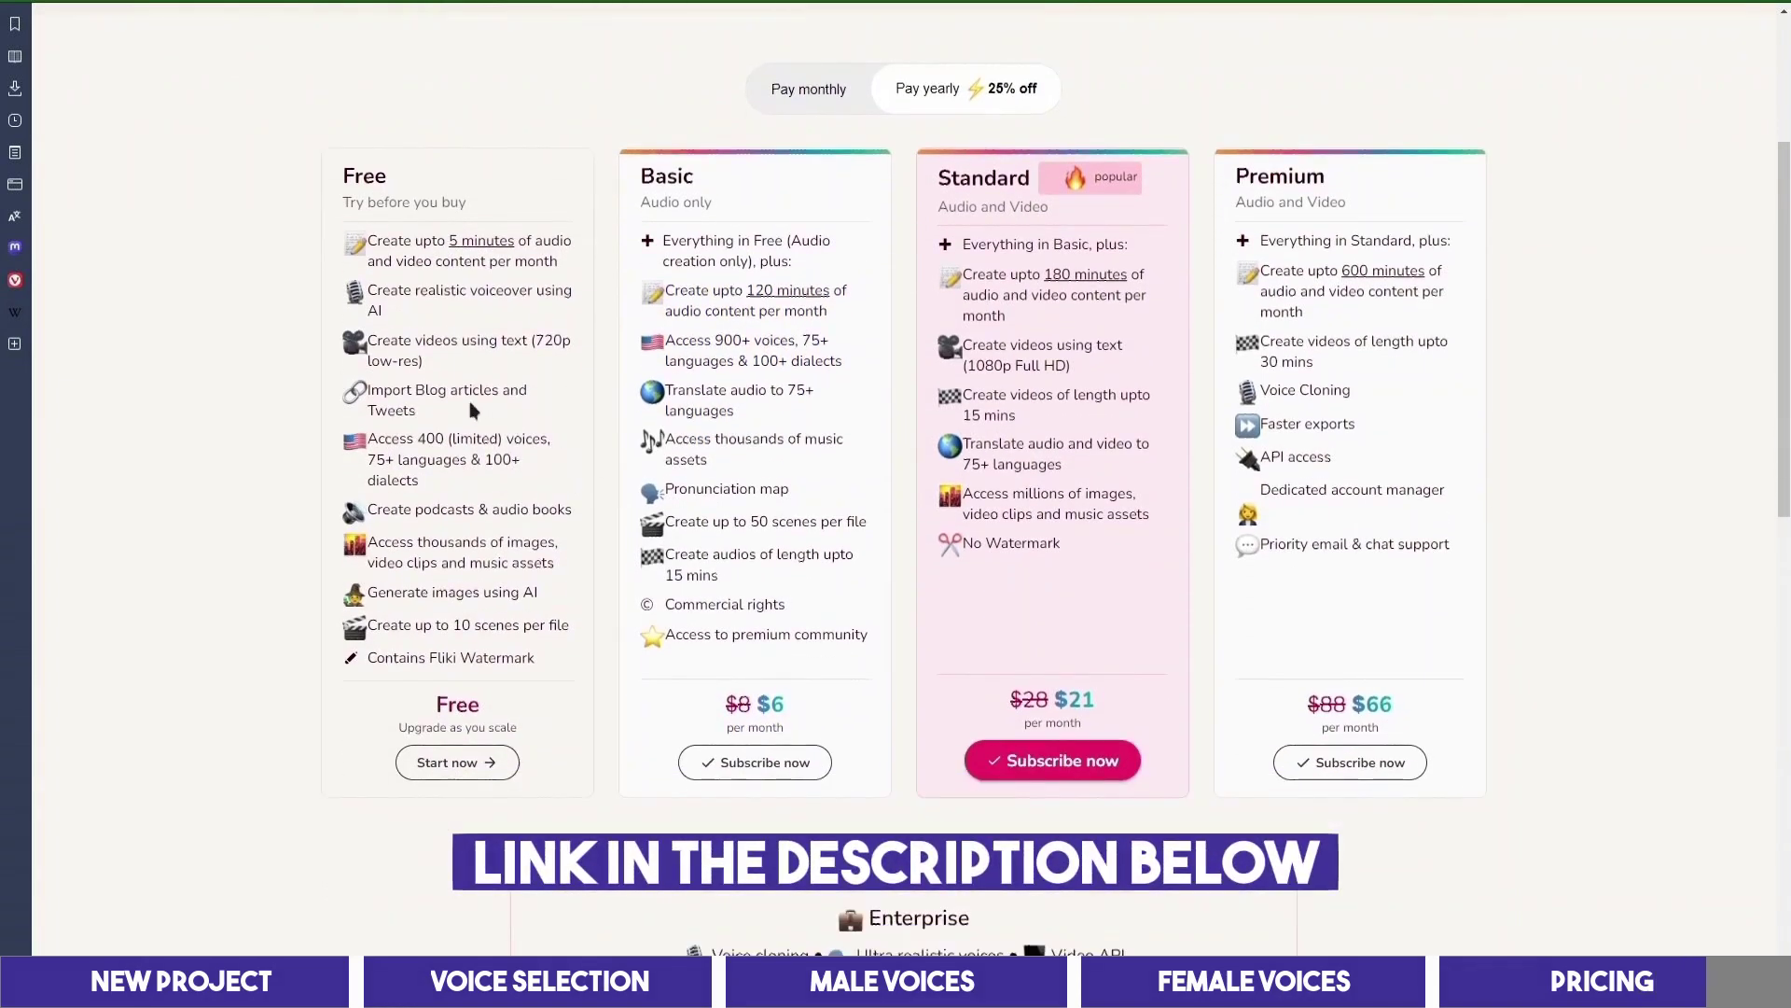